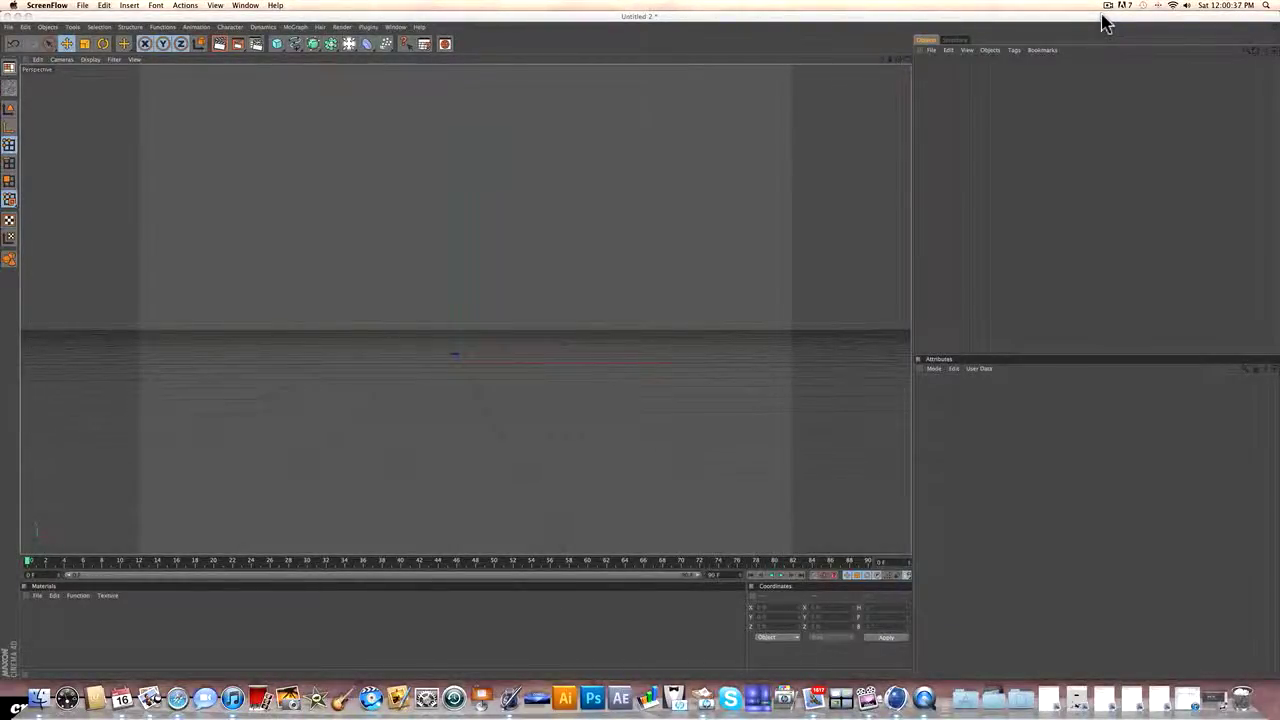
Add a MoGraph Text Object to the scene and set its text to "Typography".
click(898, 67)
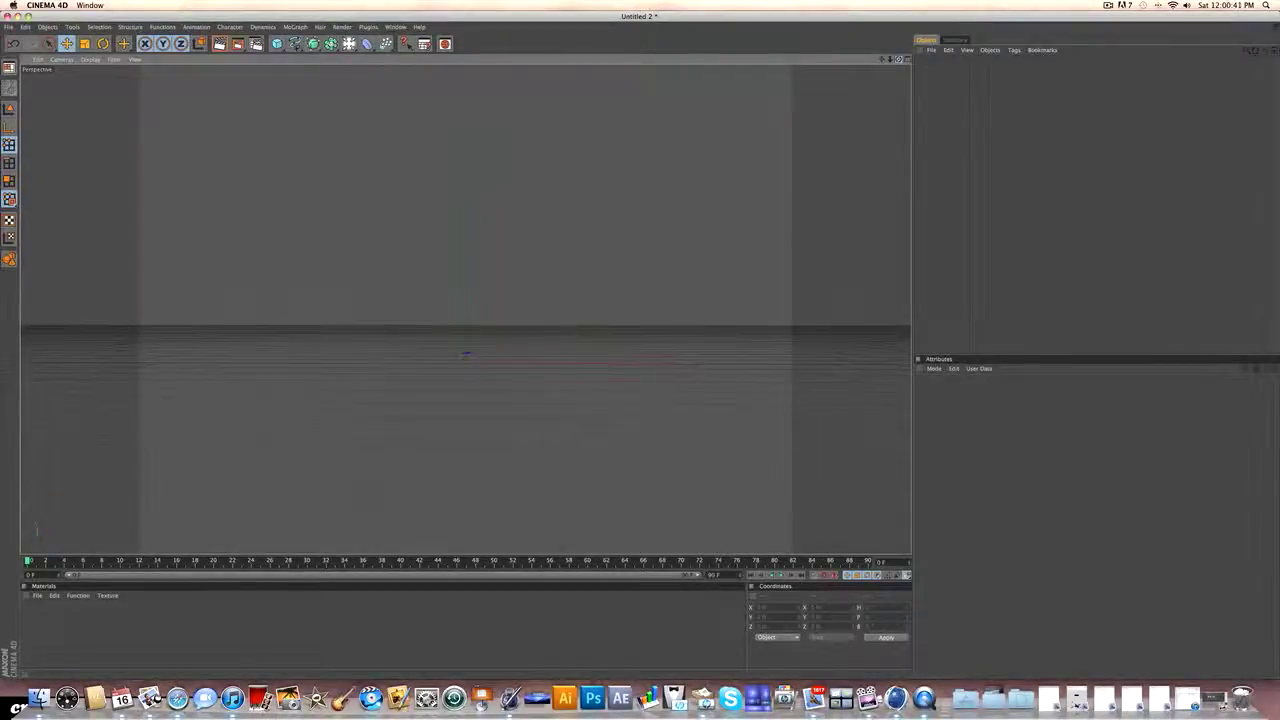
drag(898, 59, 896, 45)
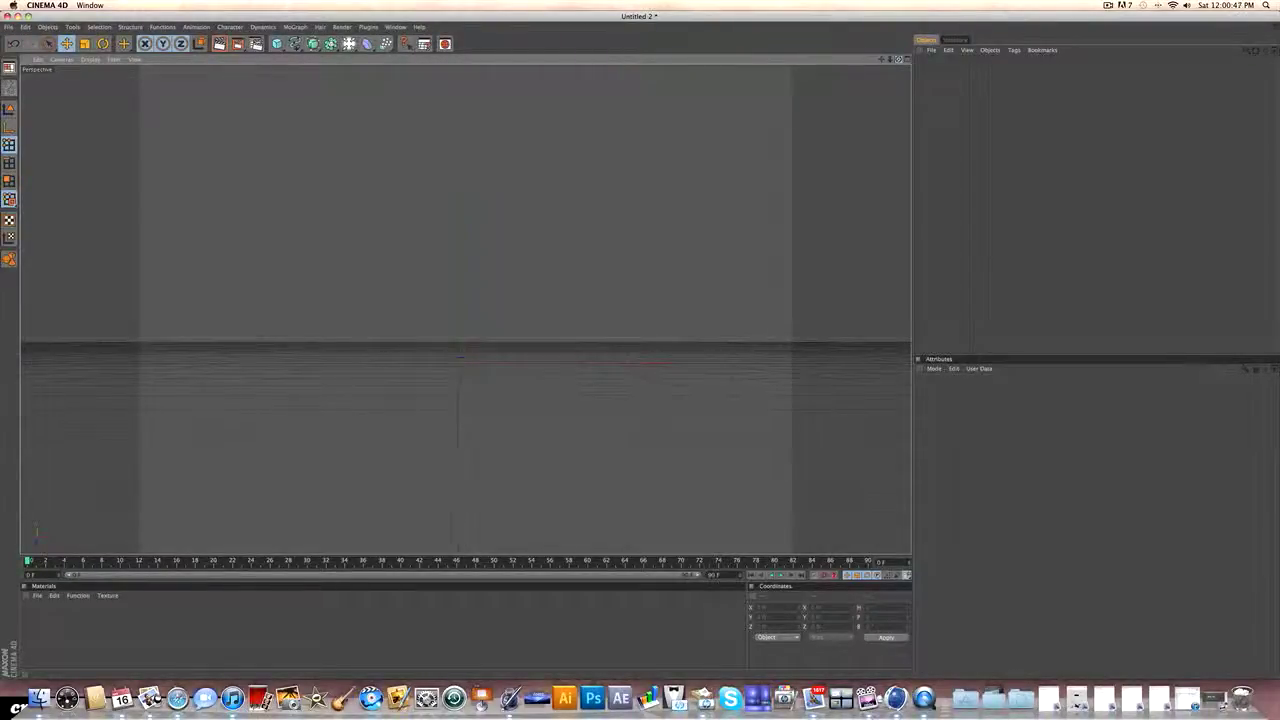
mouse_move(882, 60)
mouse_down()
mouse_move(882, 49)
mouse_move(897, 60)
mouse_up()
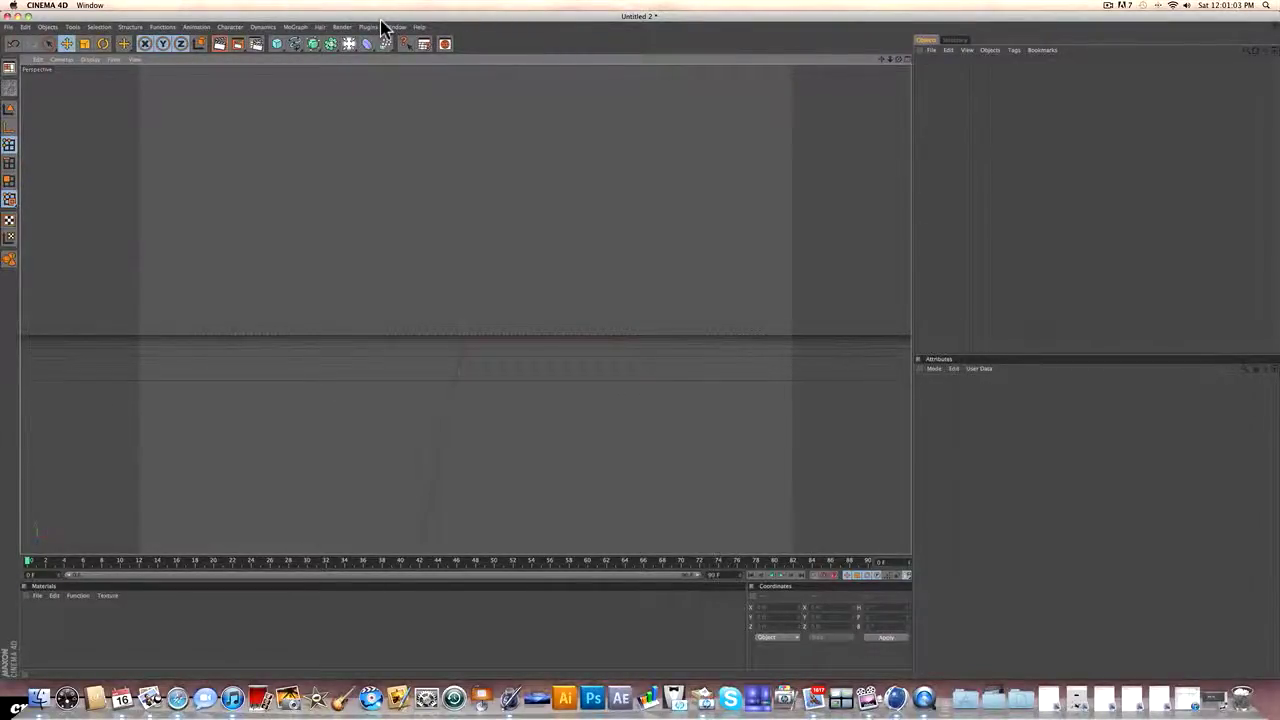
click(294, 27)
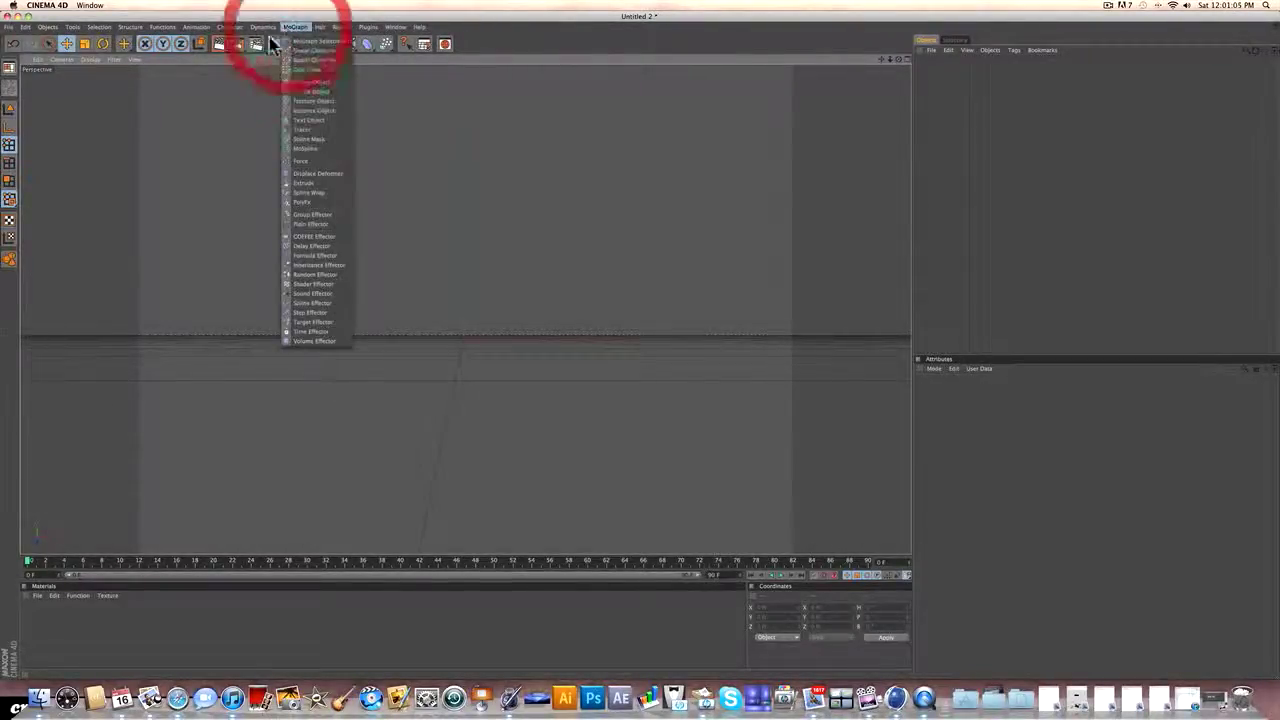
click(255, 60)
click(294, 27)
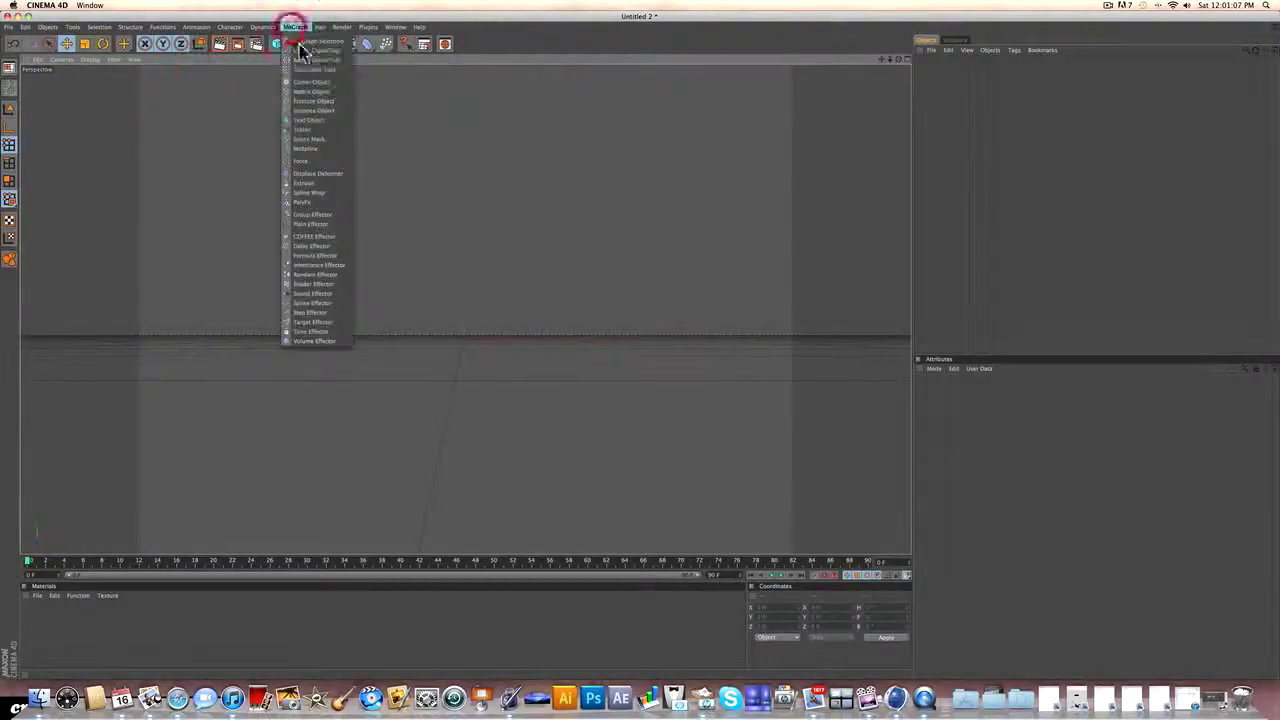
click(290, 120)
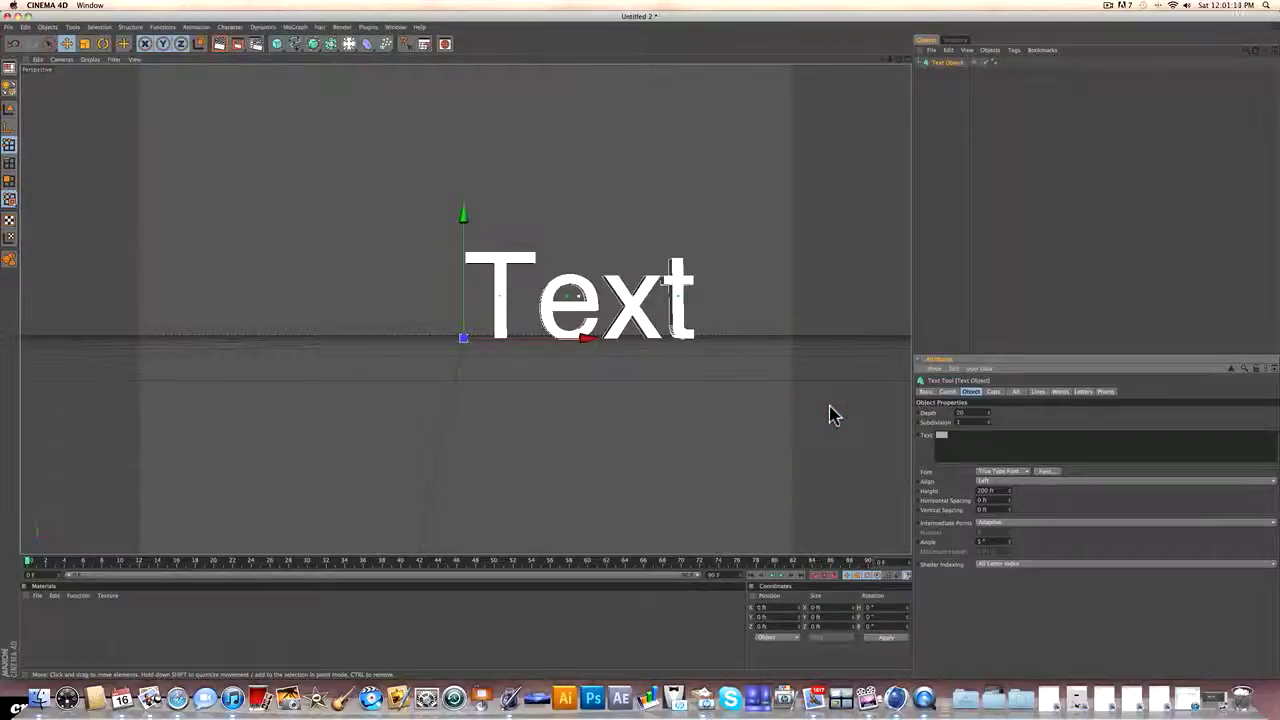
text(Typograaphy)
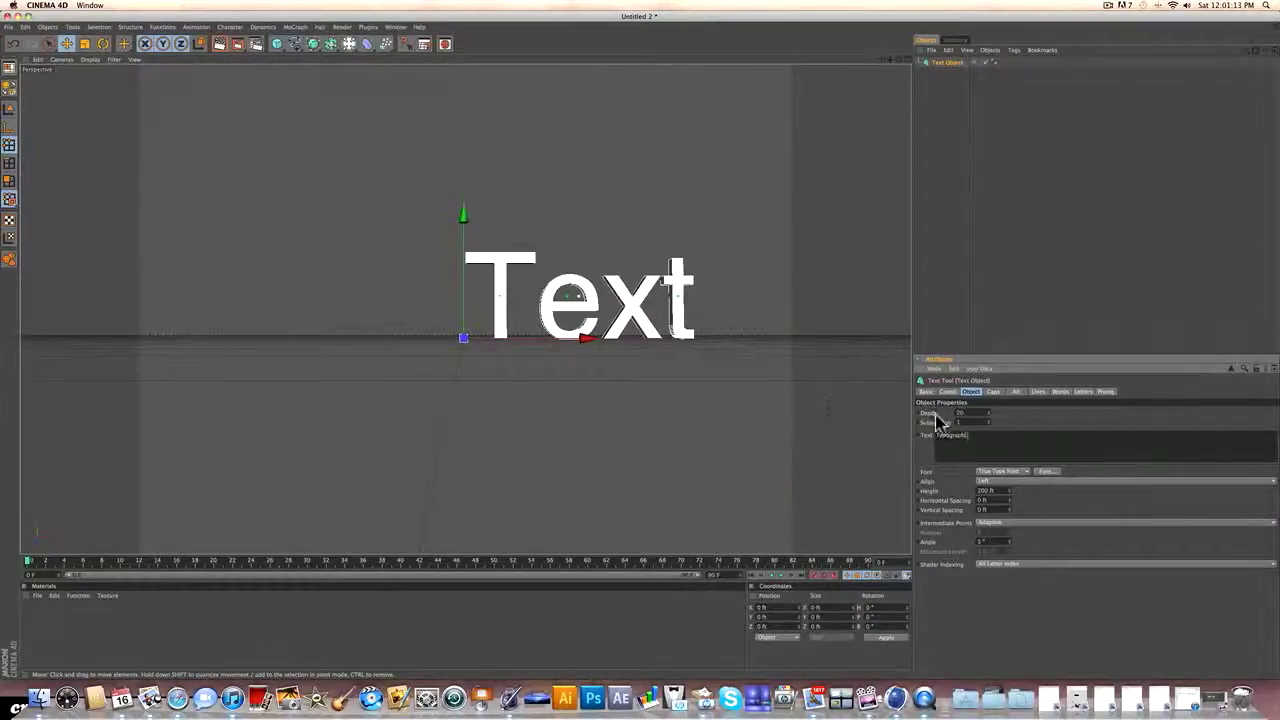
Set the text object's font to Helvetica Bold.
click(1046, 474)
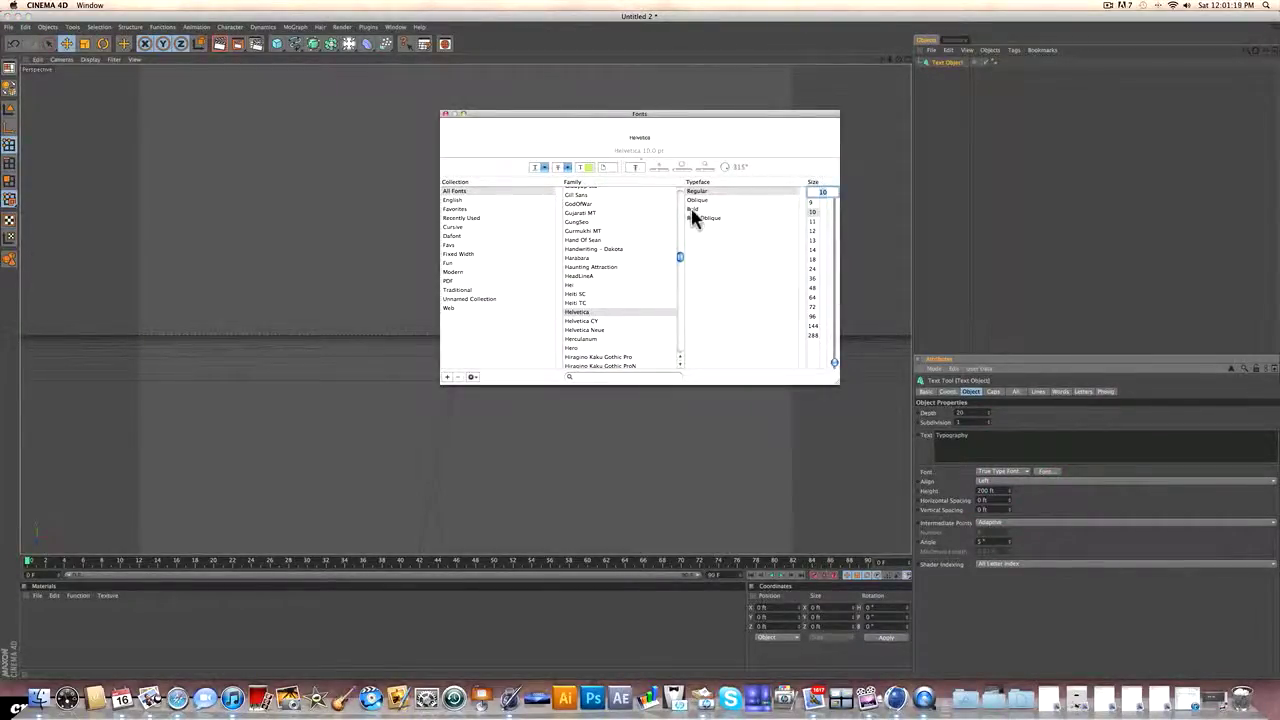
click(692, 209)
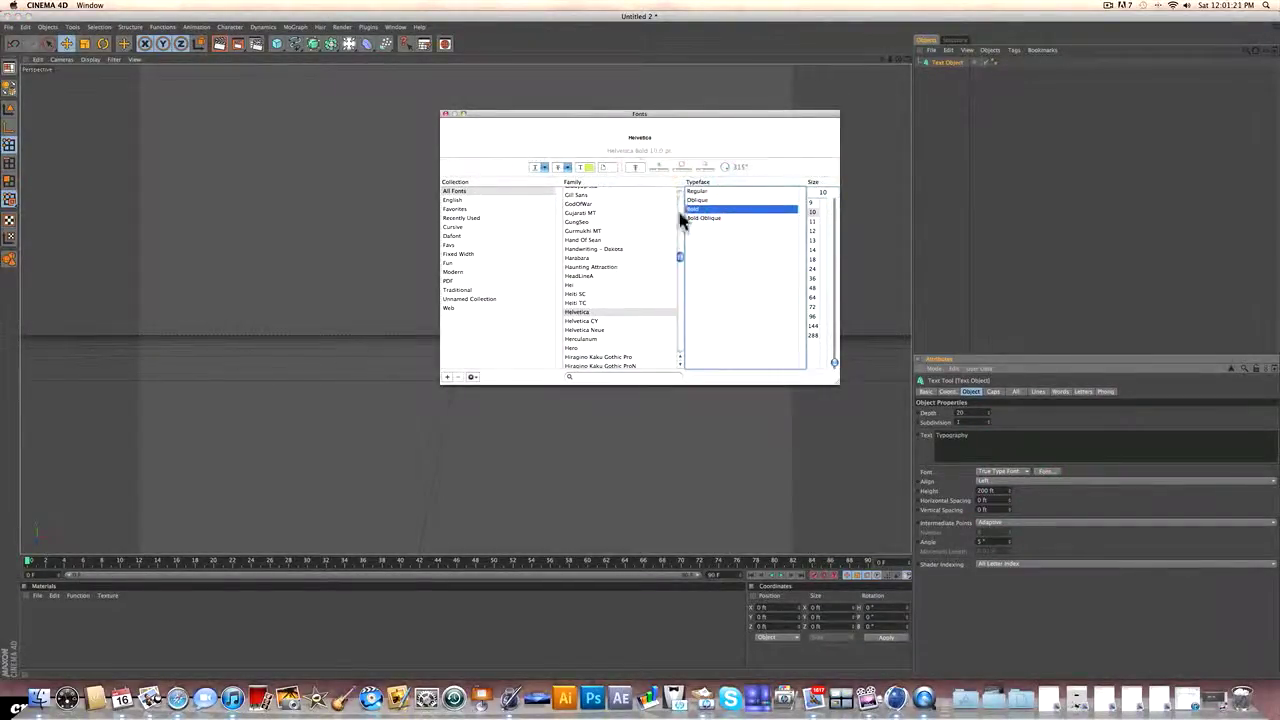
click(446, 114)
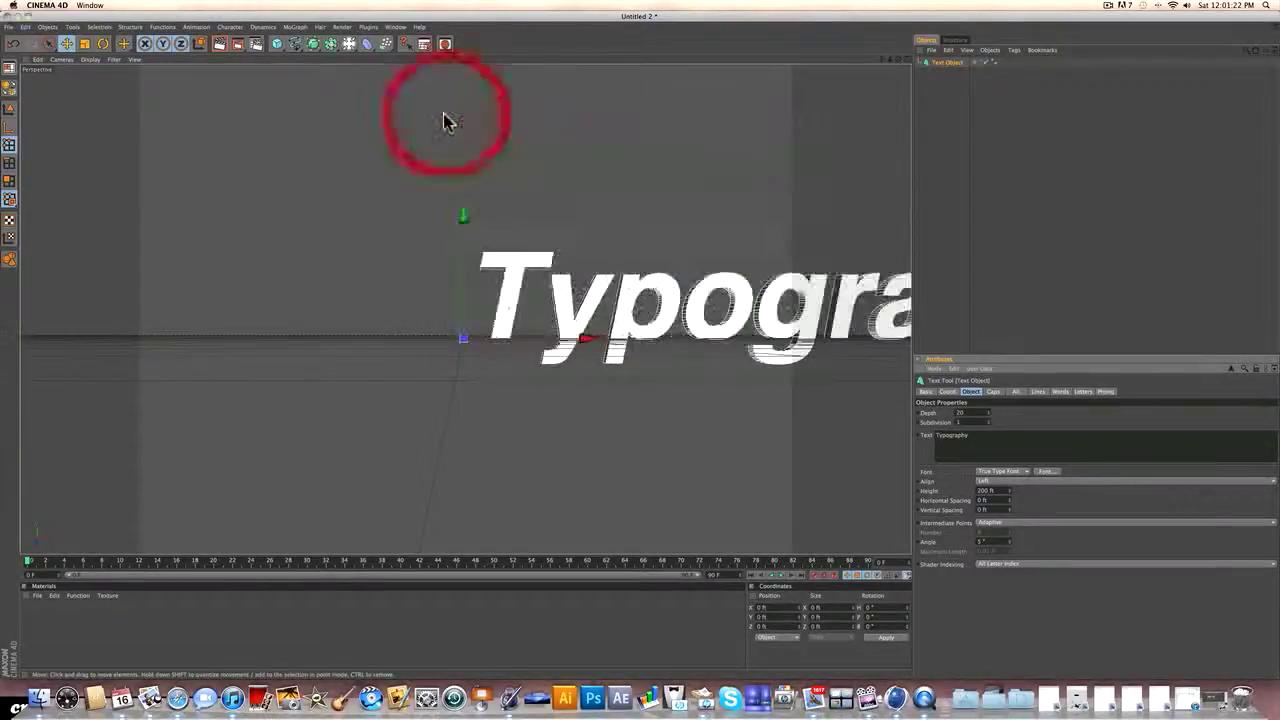
Align the text to Middle and shift it slightly along the positive X axis.
click(985, 482)
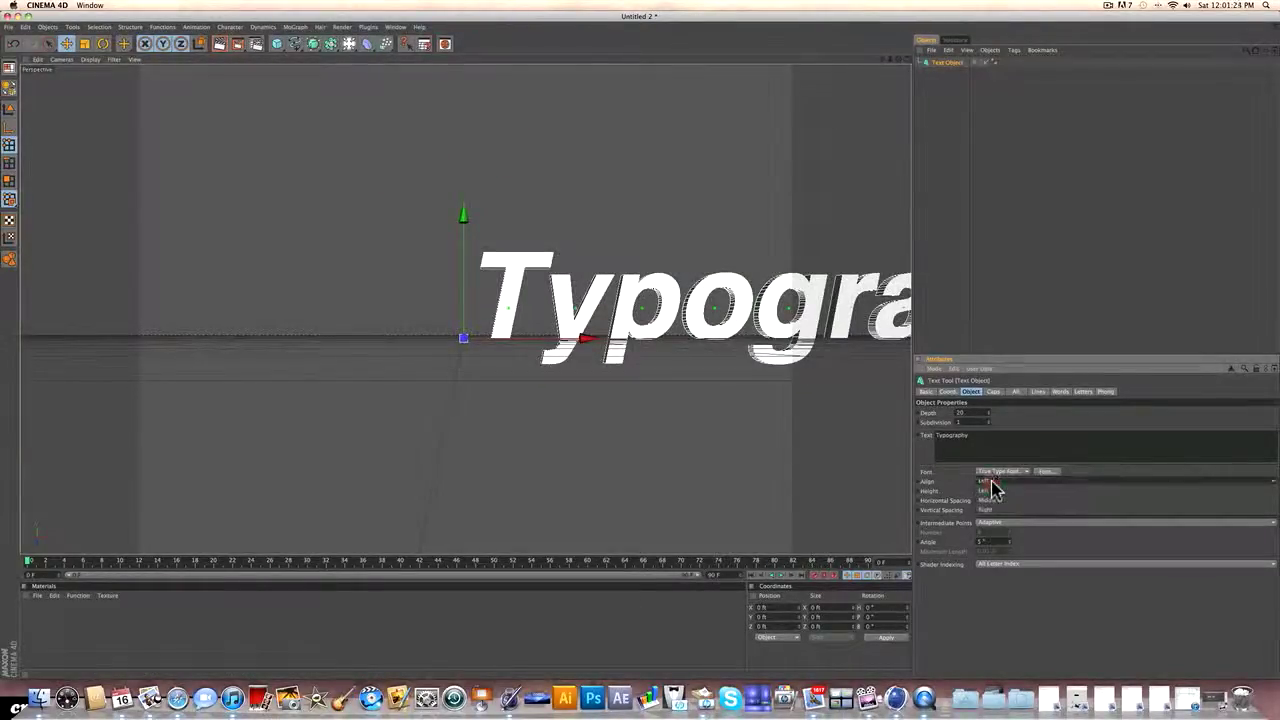
click(985, 502)
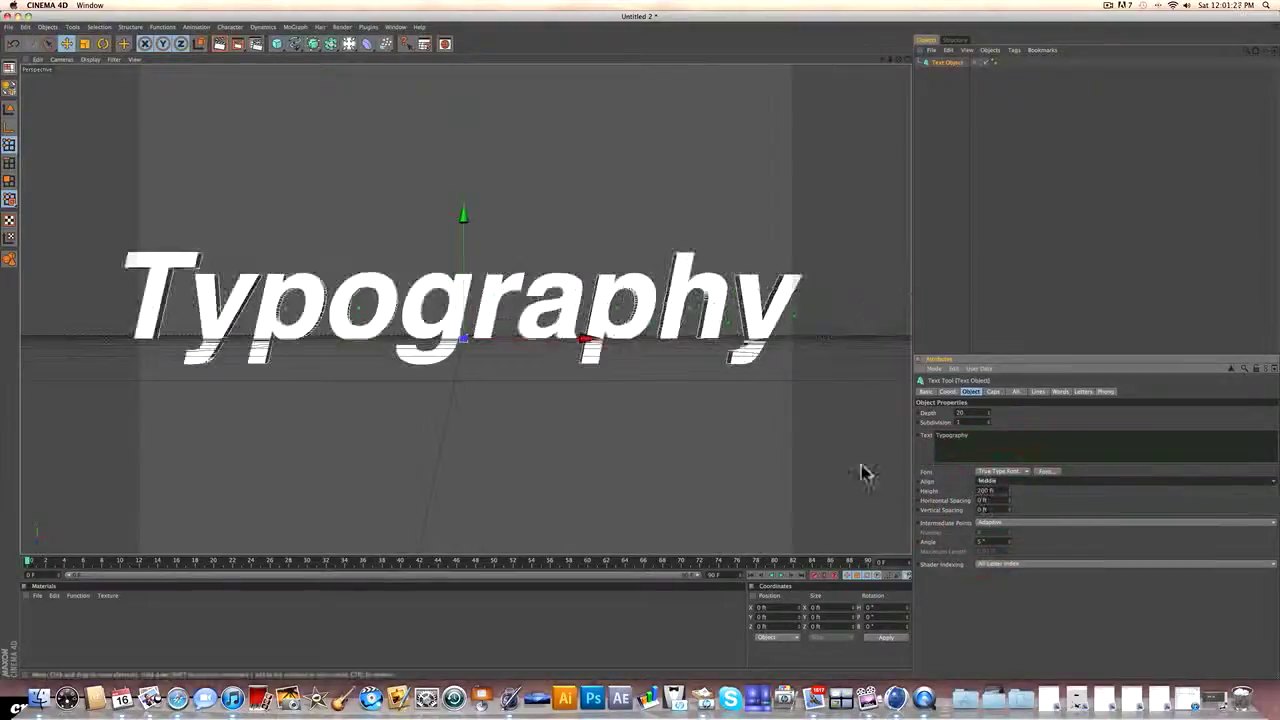
drag(587, 339, 597, 340)
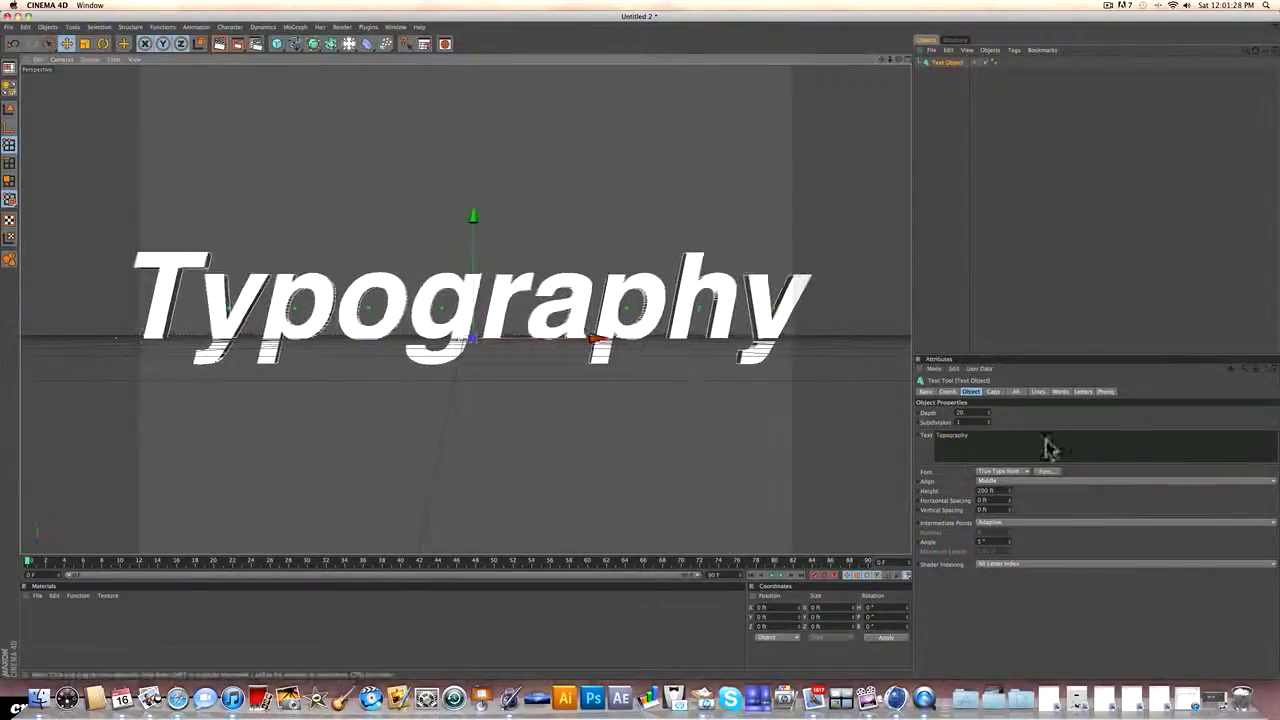
Set the text object's height to 170 ft and its depth to 57.
mouse_move(1009, 491)
mouse_down()
mouse_move(992, 502)
mouse_move(1008, 496)
mouse_up()
drag(988, 413, 991, 390)
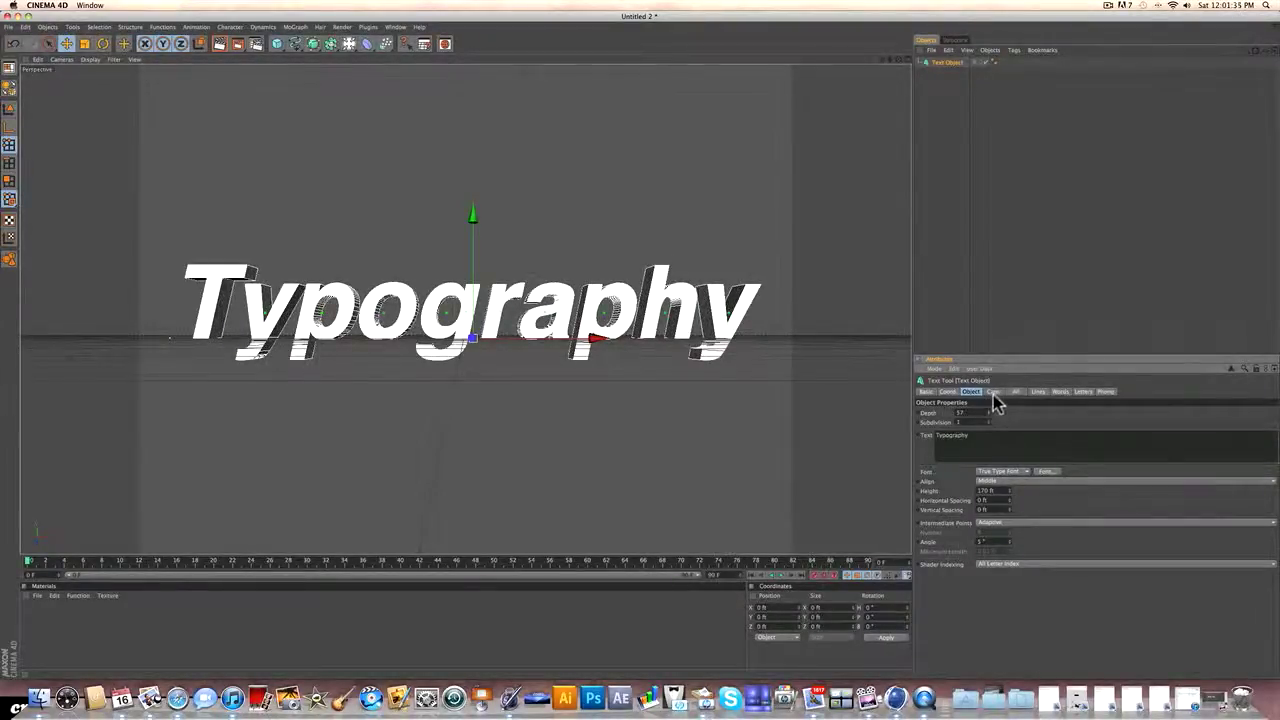
click(1040, 266)
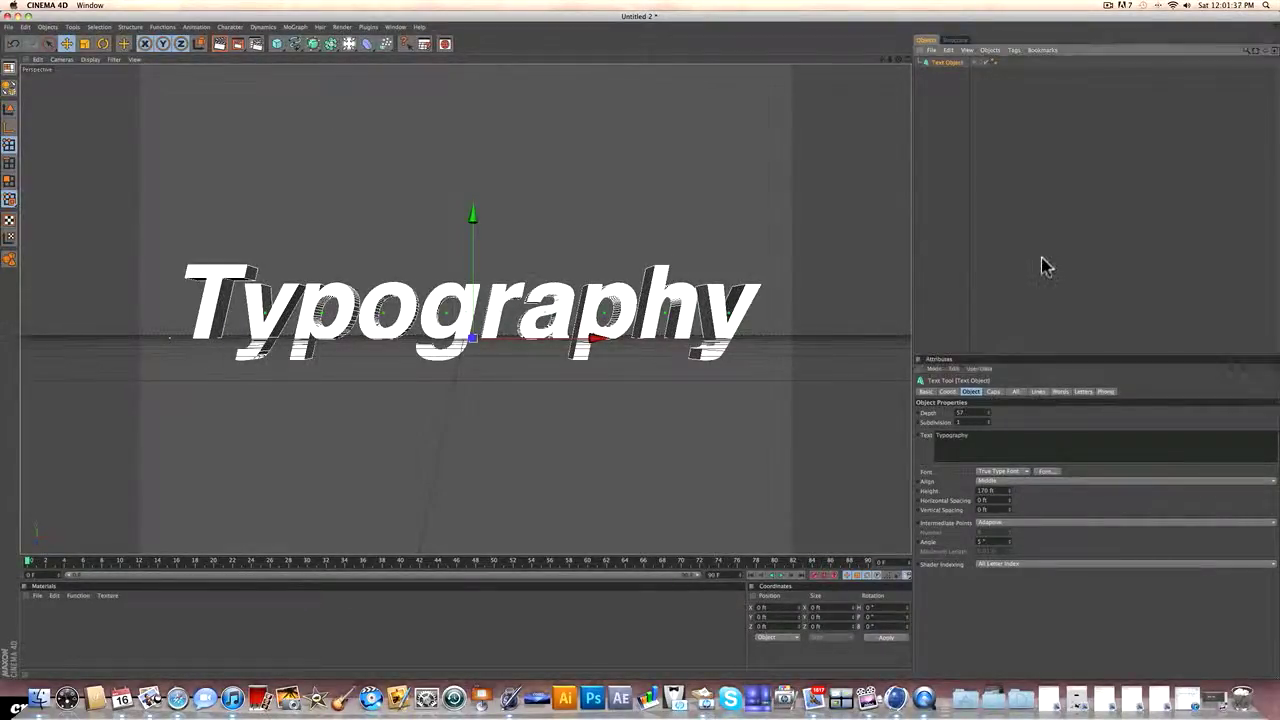
Make the text object editable and expand its hierarchy down to the individual letter objects.
click(951, 64)
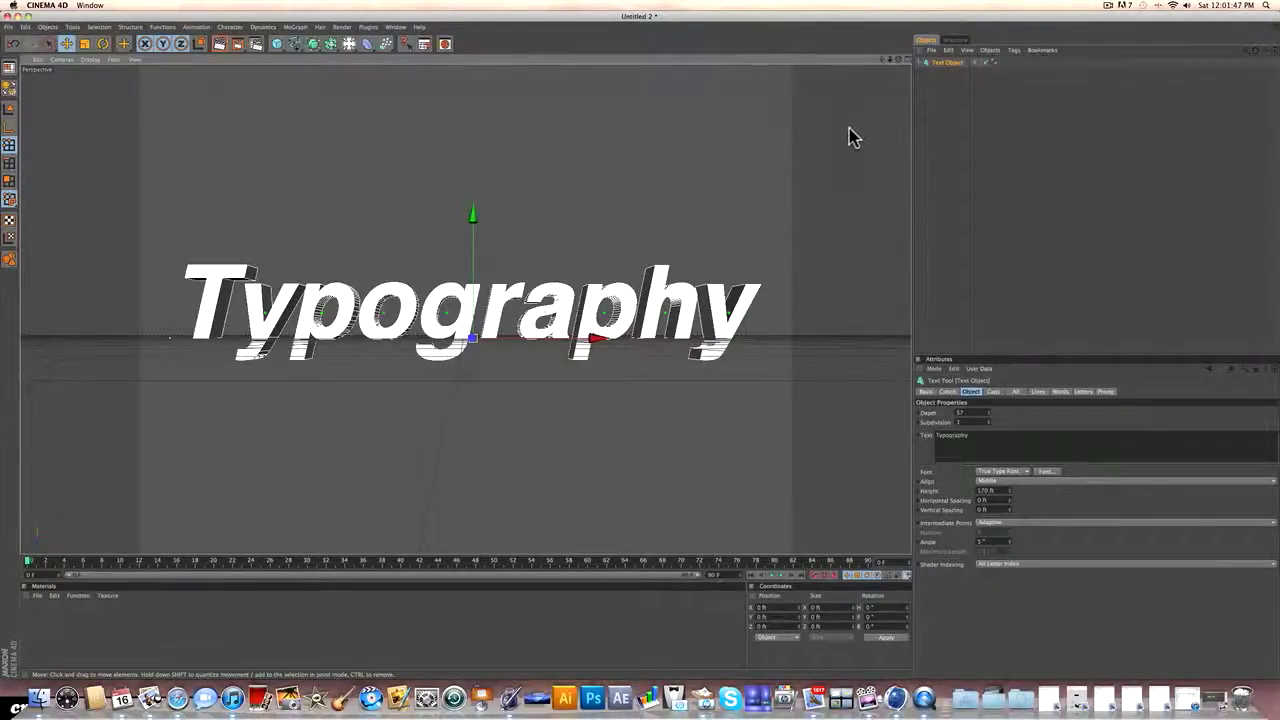
click(918, 64)
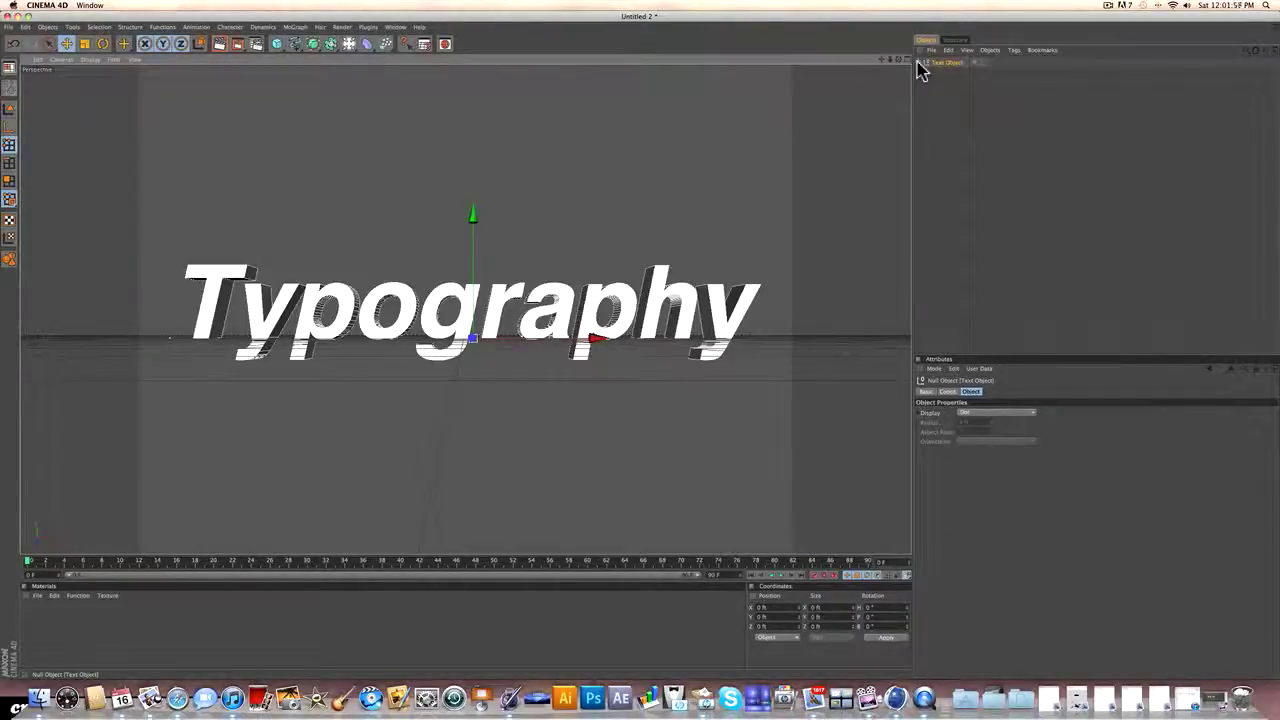
click(919, 63)
click(925, 73)
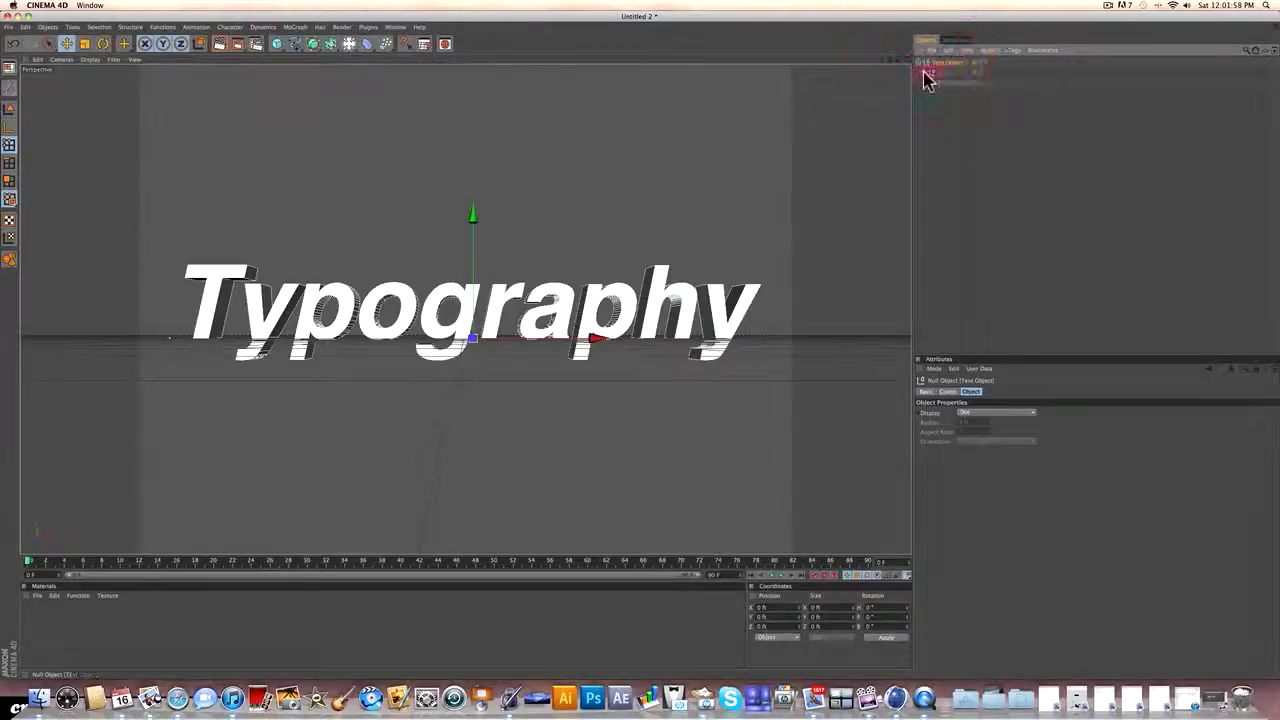
click(930, 84)
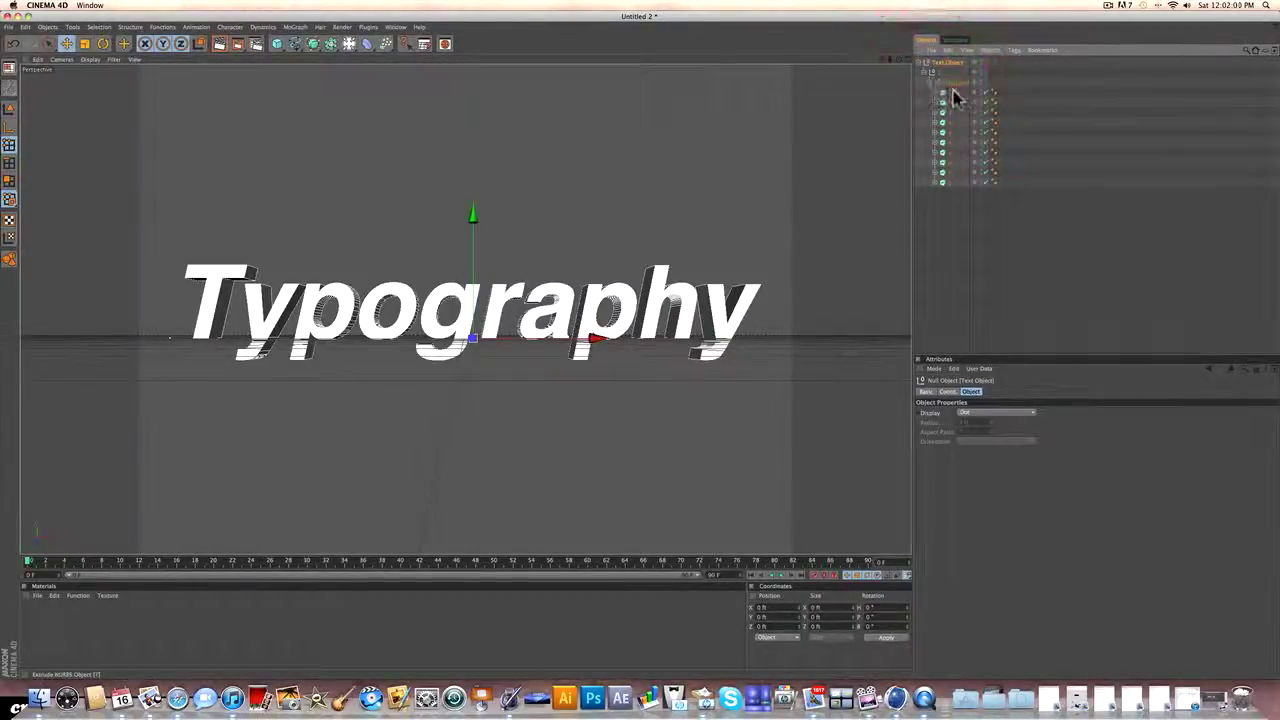
Go through the individual letters' extrude objects and expand the letter T to inspect the spline inside it.
click(950, 95)
click(948, 181)
click(951, 171)
click(953, 161)
click(951, 131)
click(951, 92)
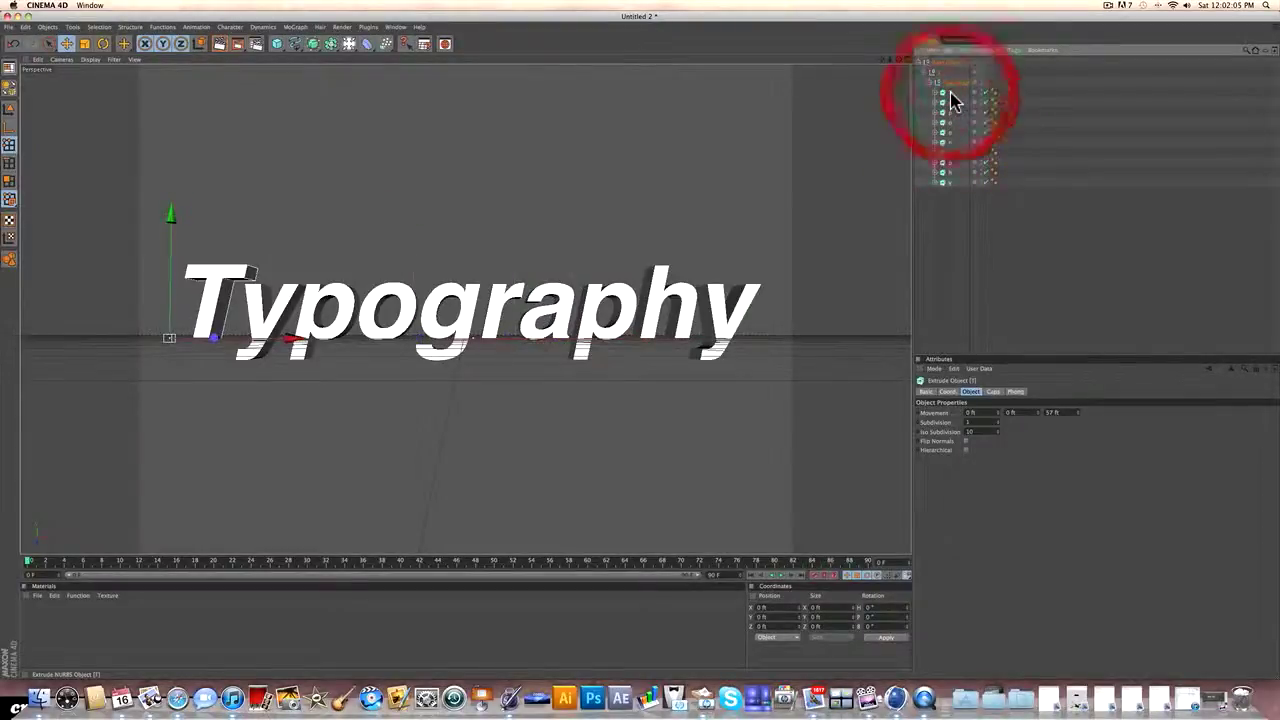
click(933, 94)
click(935, 93)
click(951, 106)
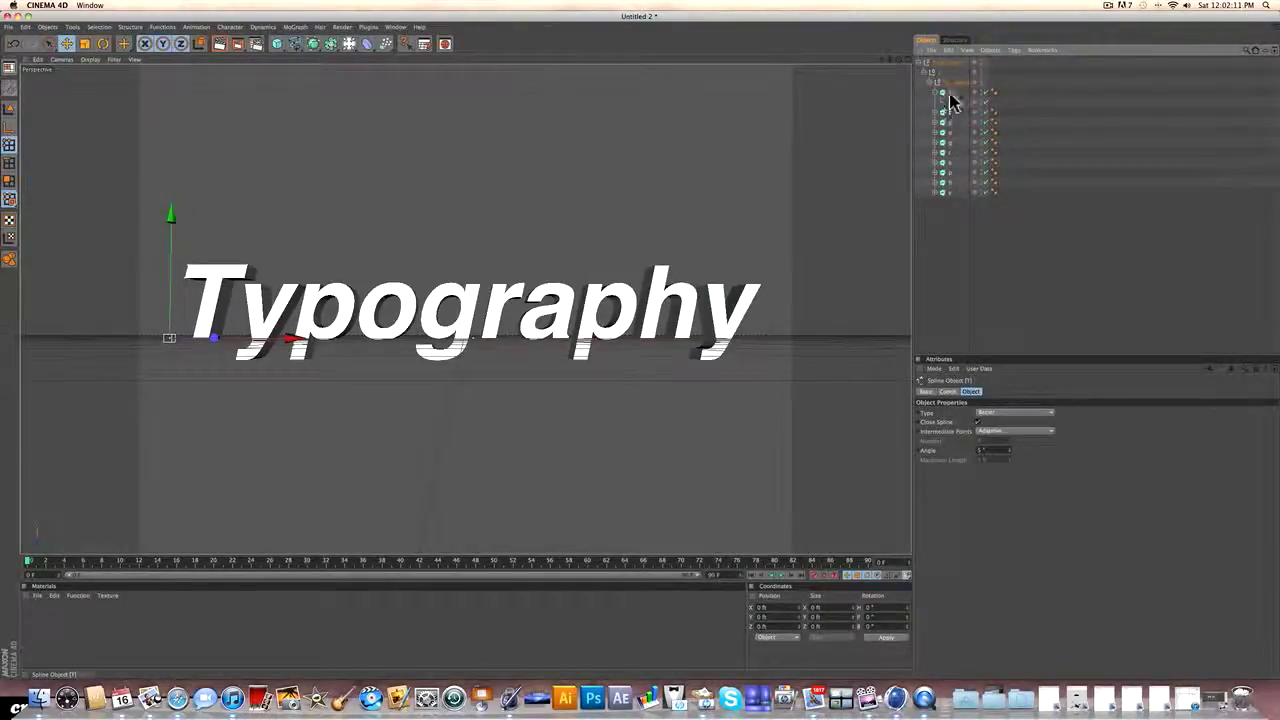
click(944, 94)
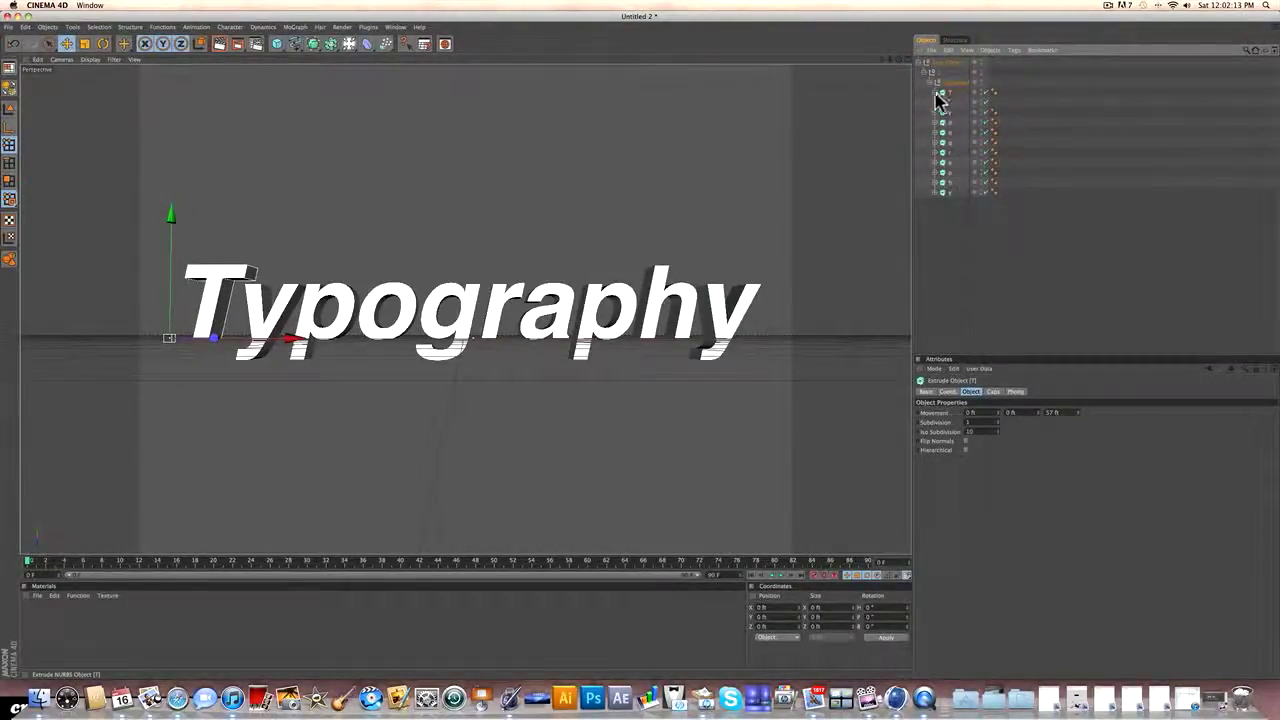
click(935, 93)
click(934, 92)
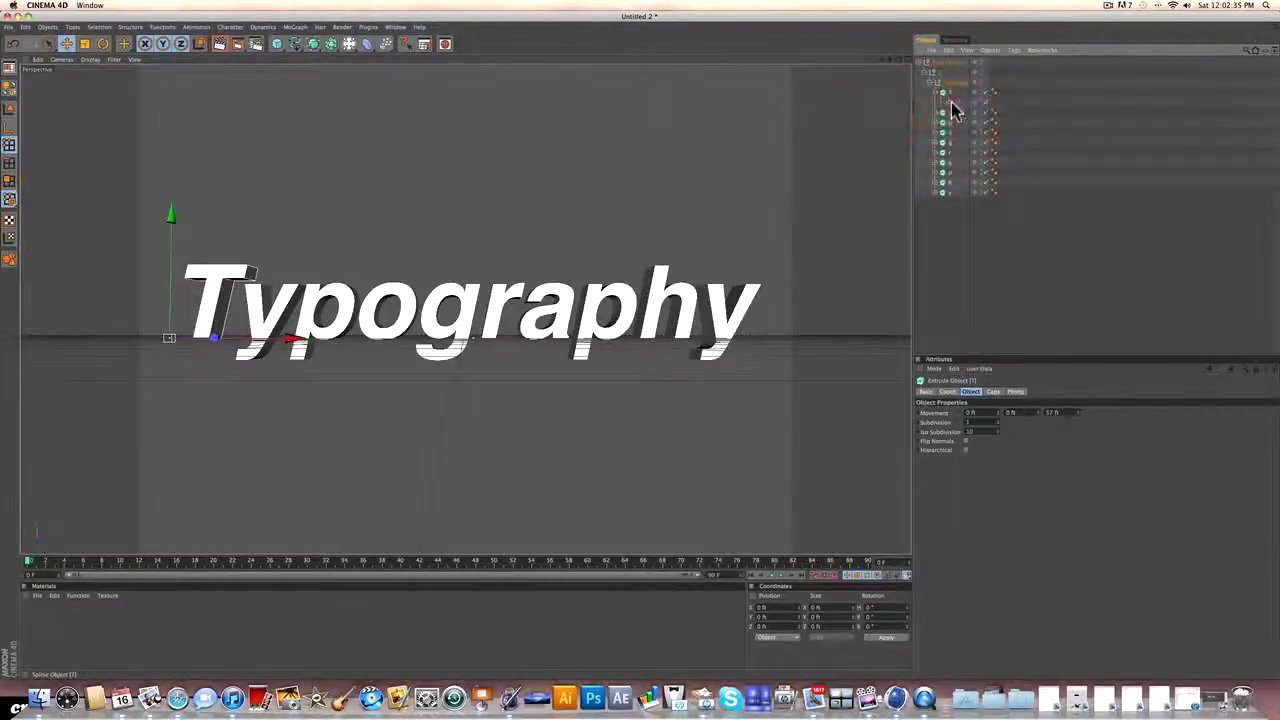
click(948, 103)
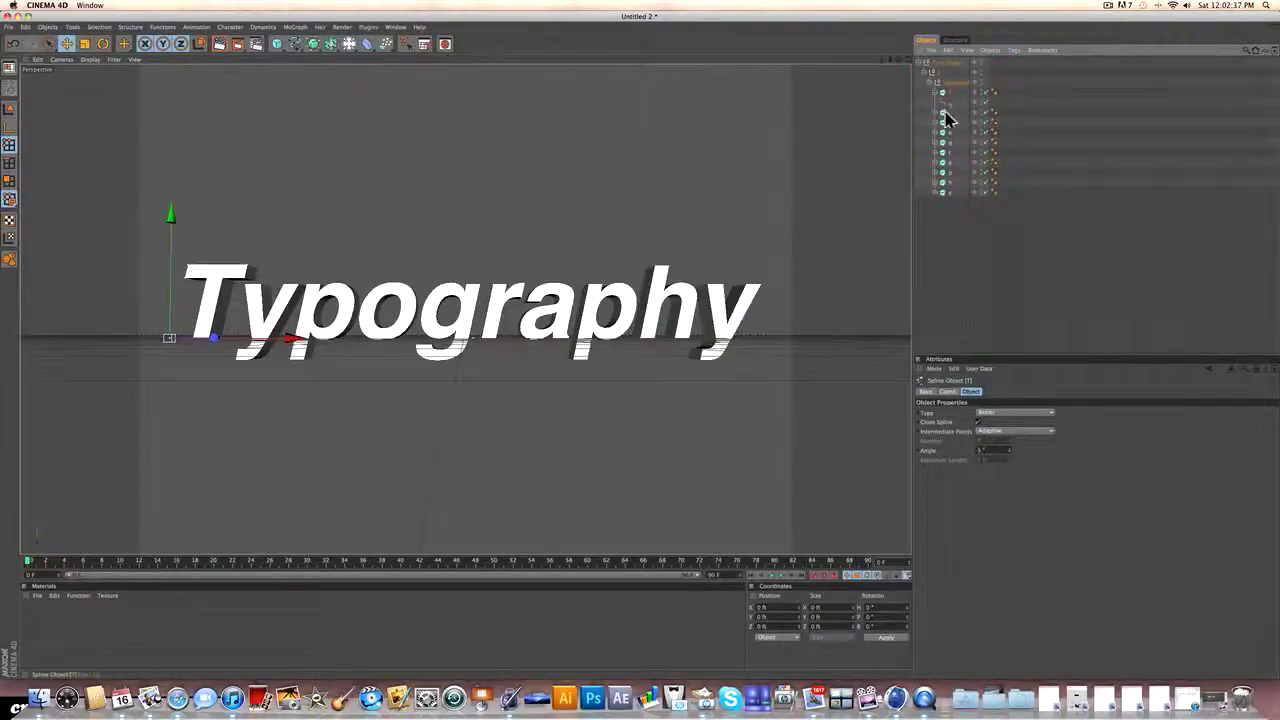
click(946, 93)
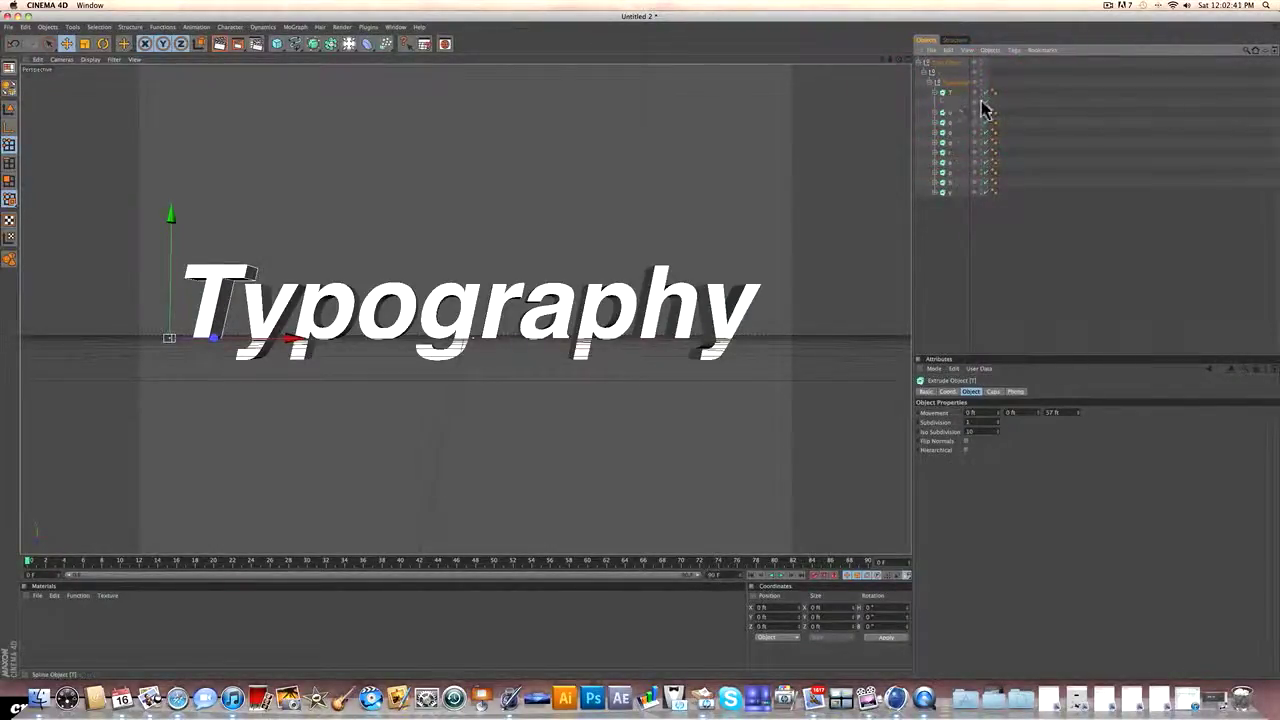
Disable the letter T's extrusion and select its spline in point editing mode.
click(985, 92)
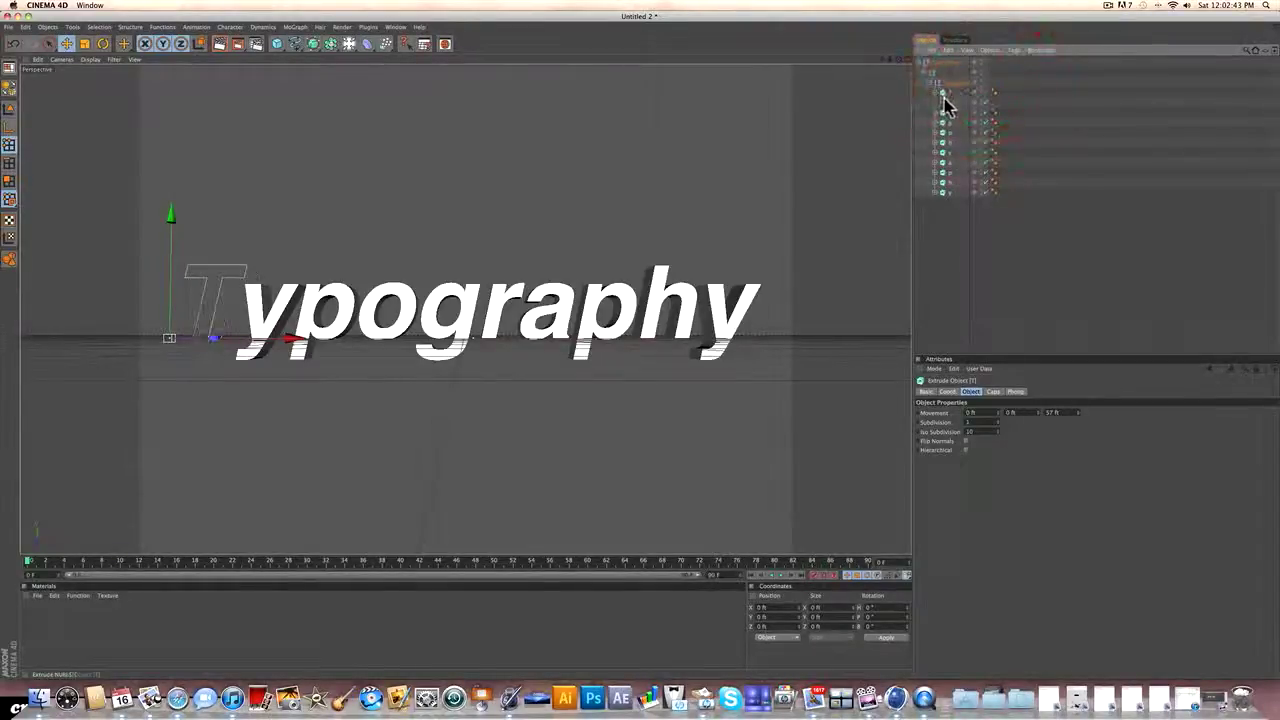
click(943, 100)
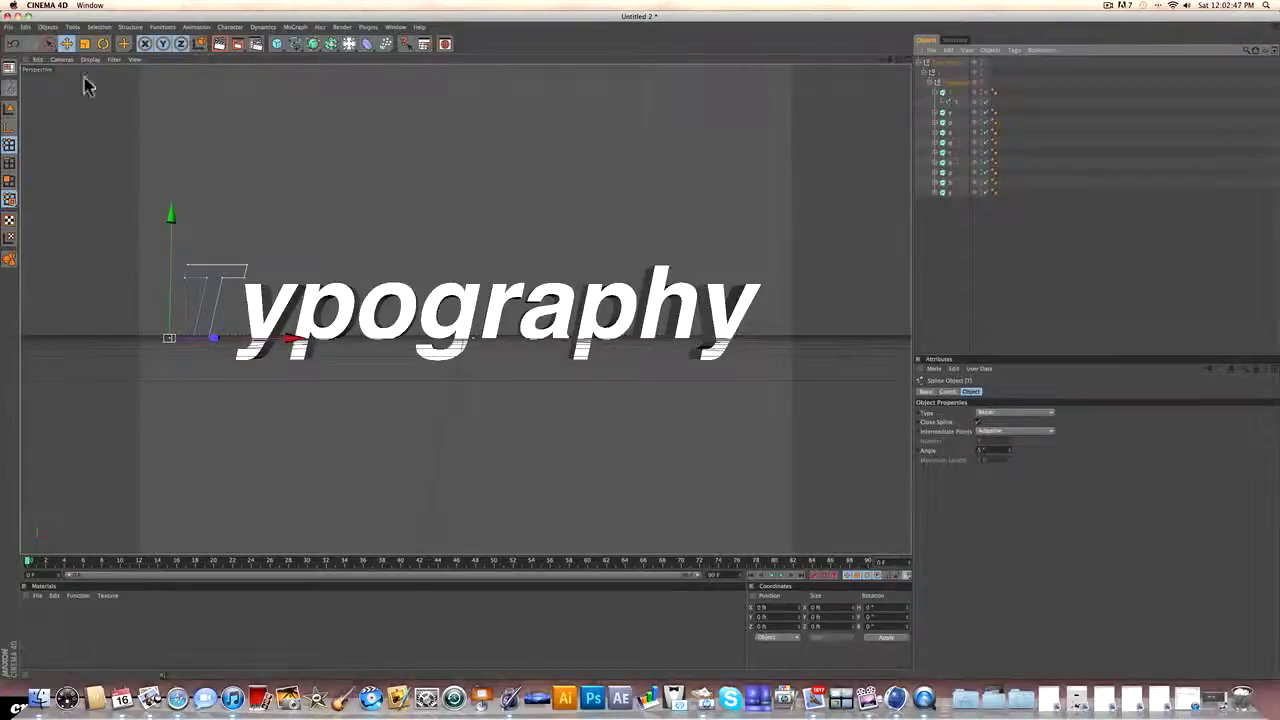
click(11, 113)
click(11, 111)
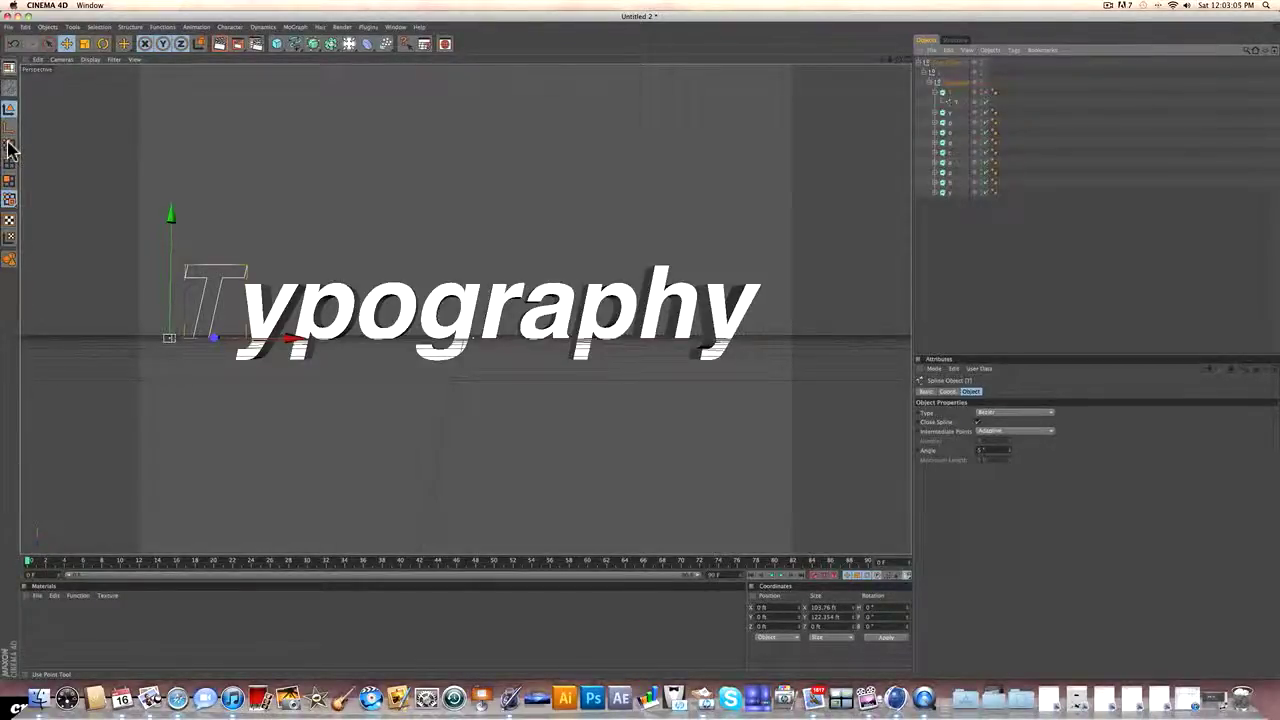
click(8, 145)
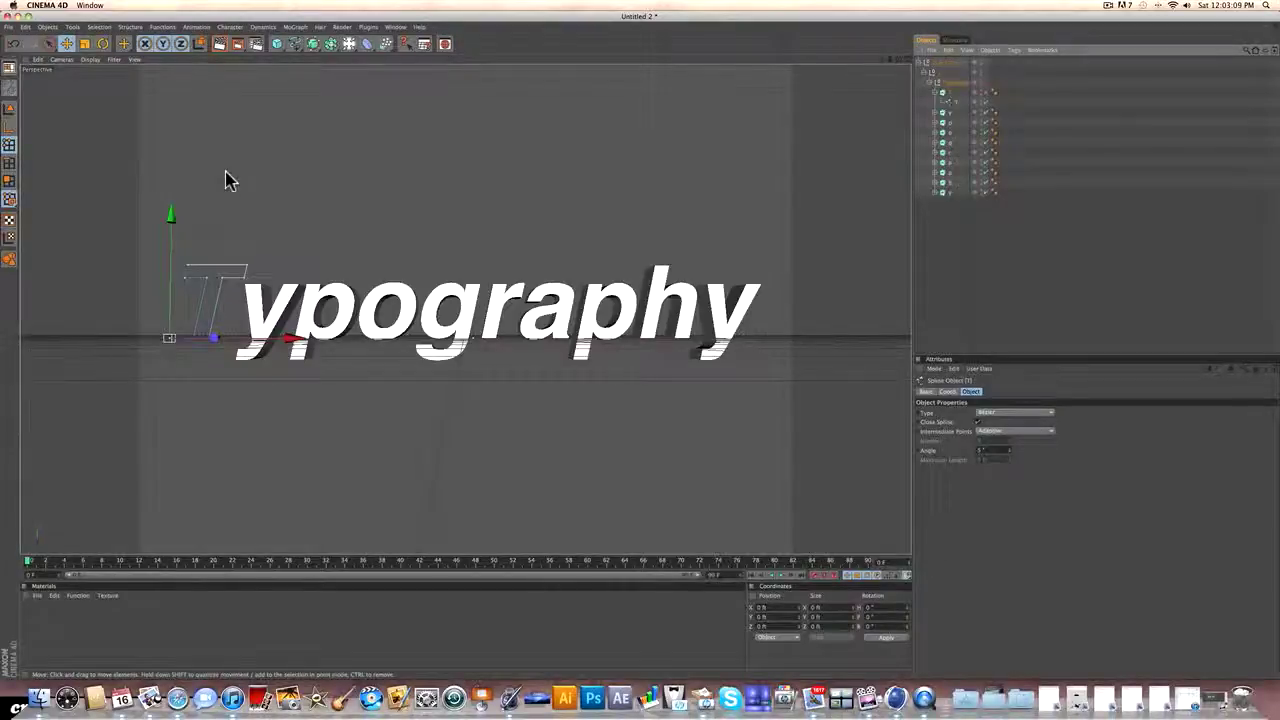
Stretch the T's crossbar along X by moving its two right end points until they reach the letter "h".
scroll(226, 180, up, 5)
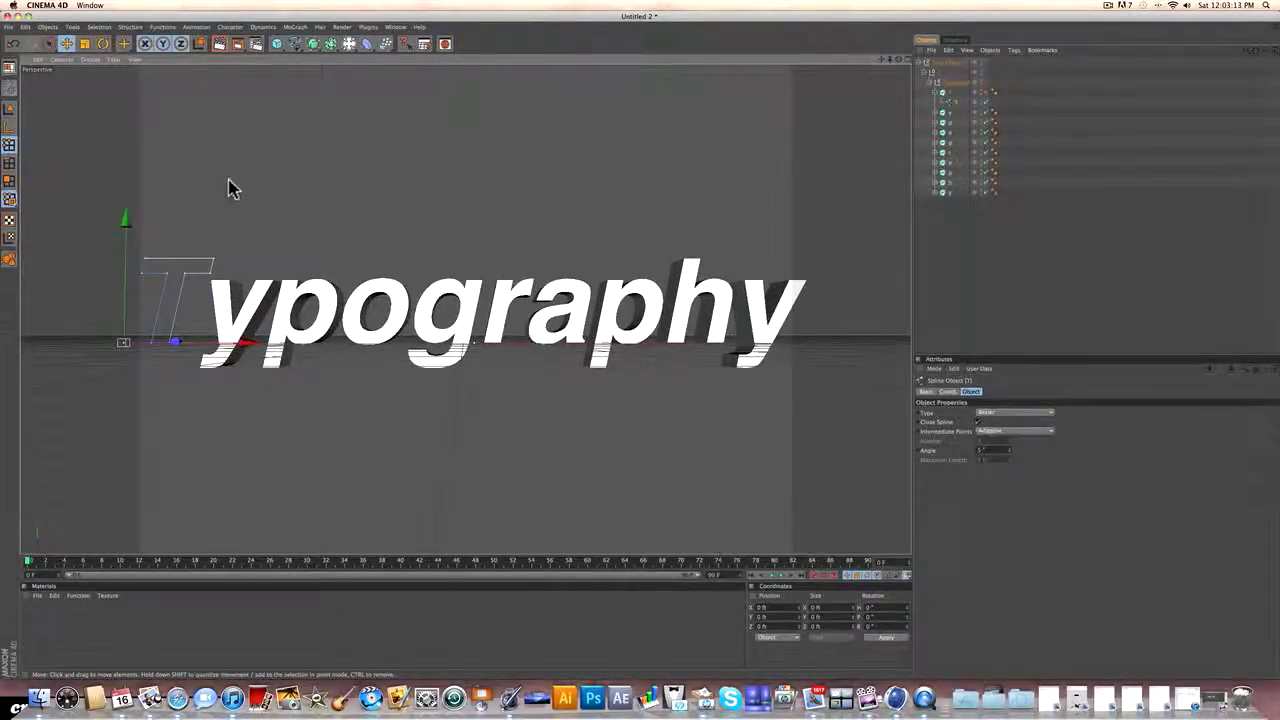
click(213, 260)
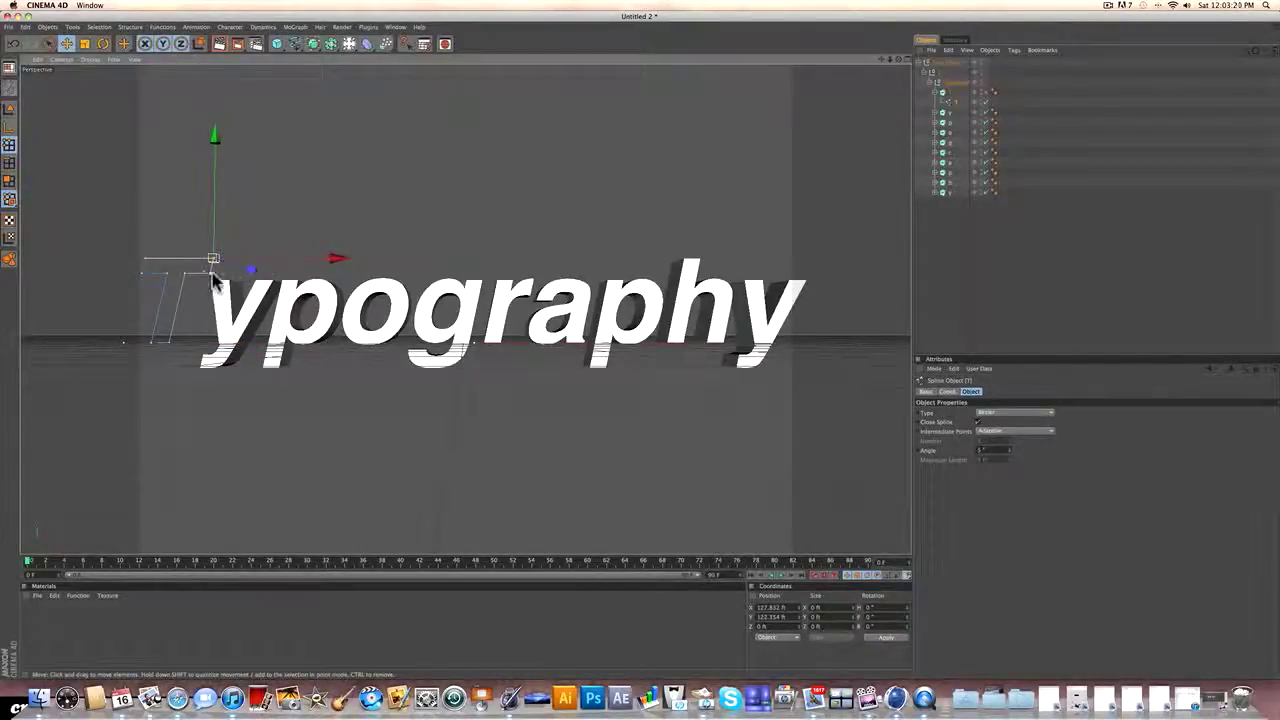
shift+click(209, 273)
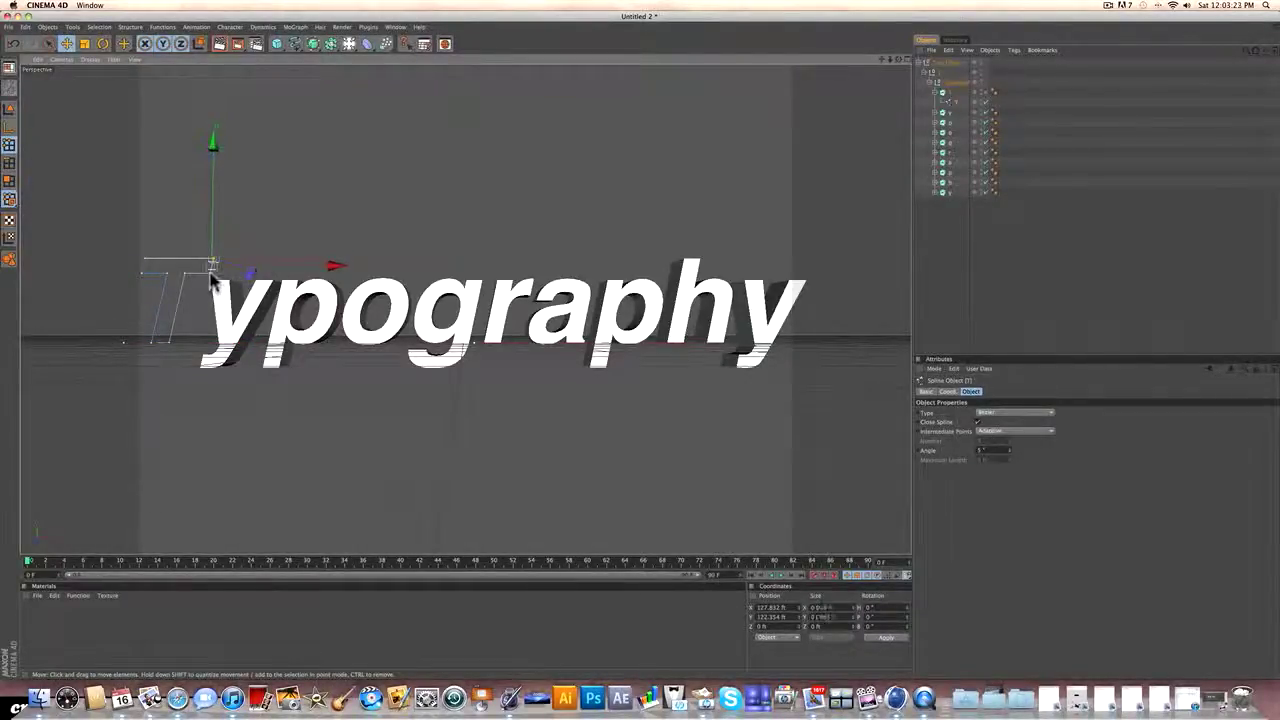
drag(290, 275, 819, 266)
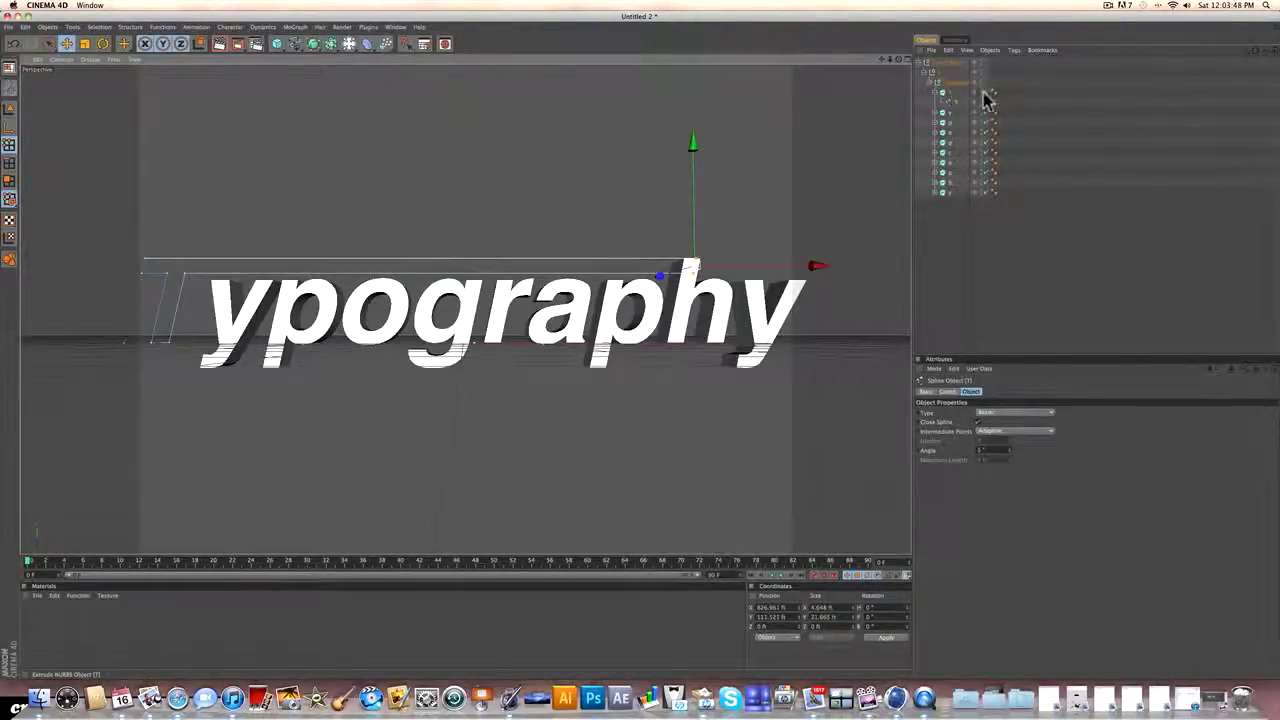
Re-enable the letter T's extrusion, then collapse its hierarchy and clear the selection.
click(952, 96)
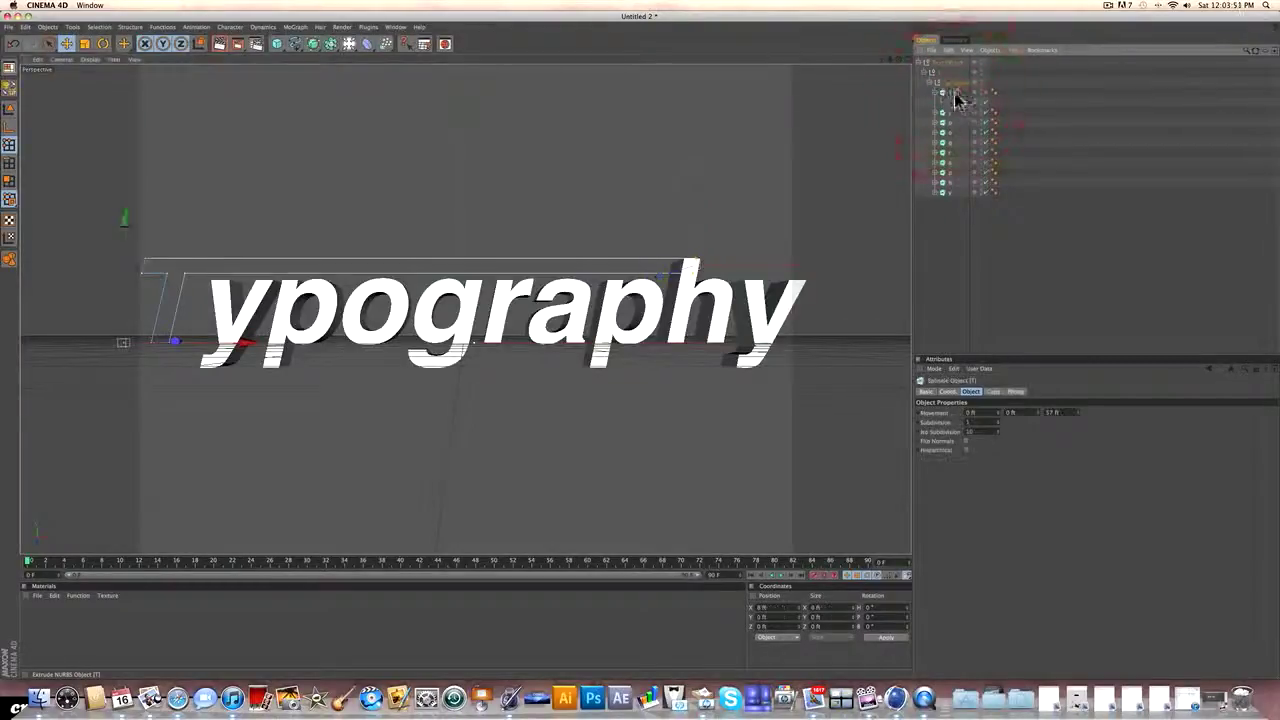
click(952, 92)
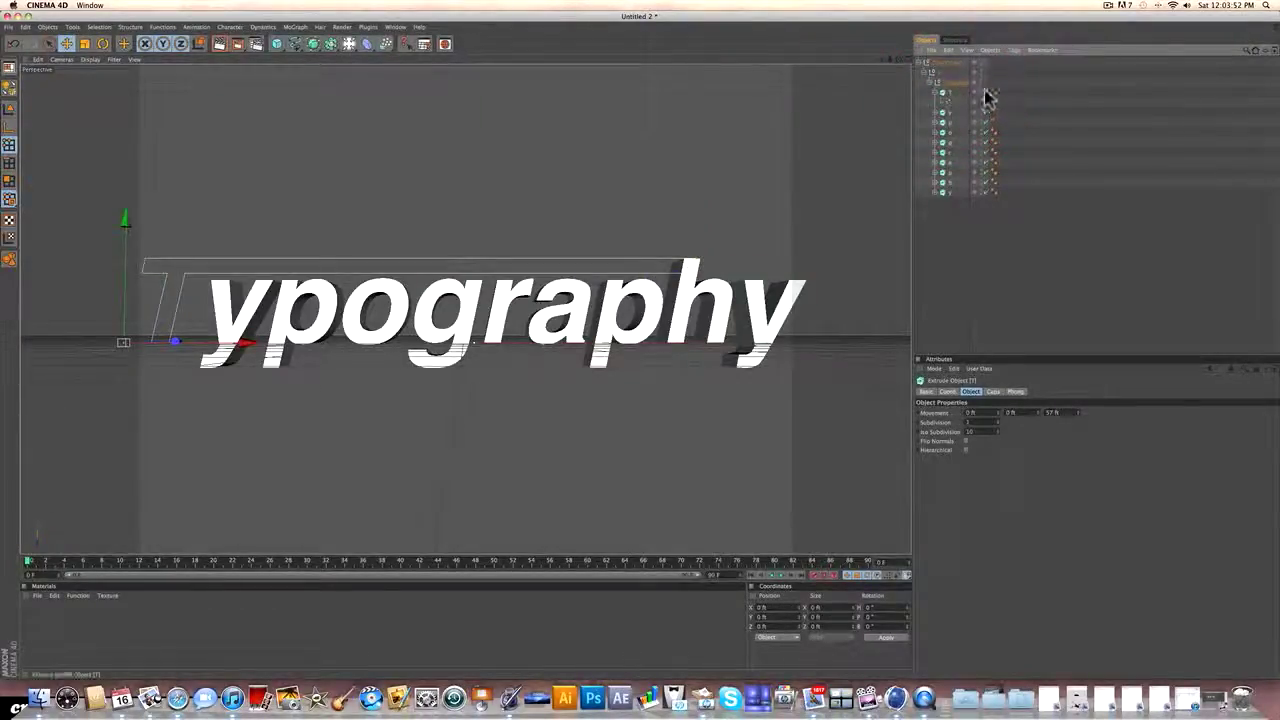
click(985, 95)
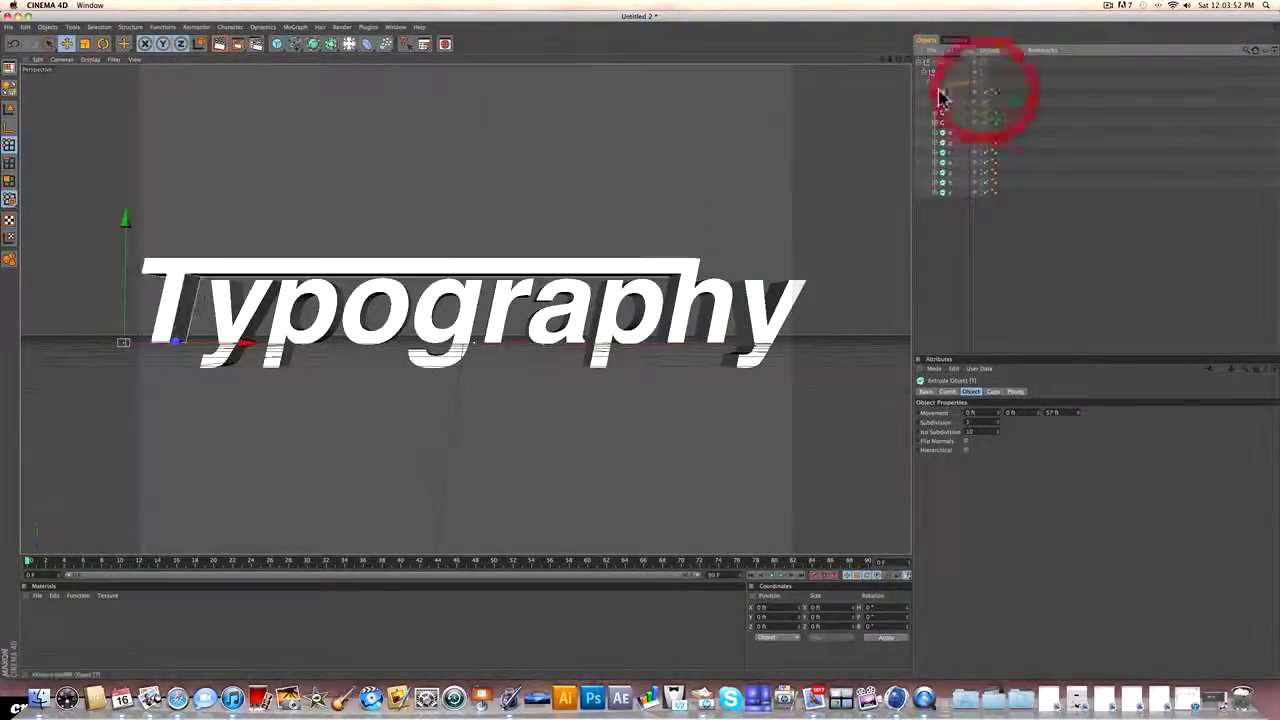
click(955, 222)
drag(900, 59, 984, 81)
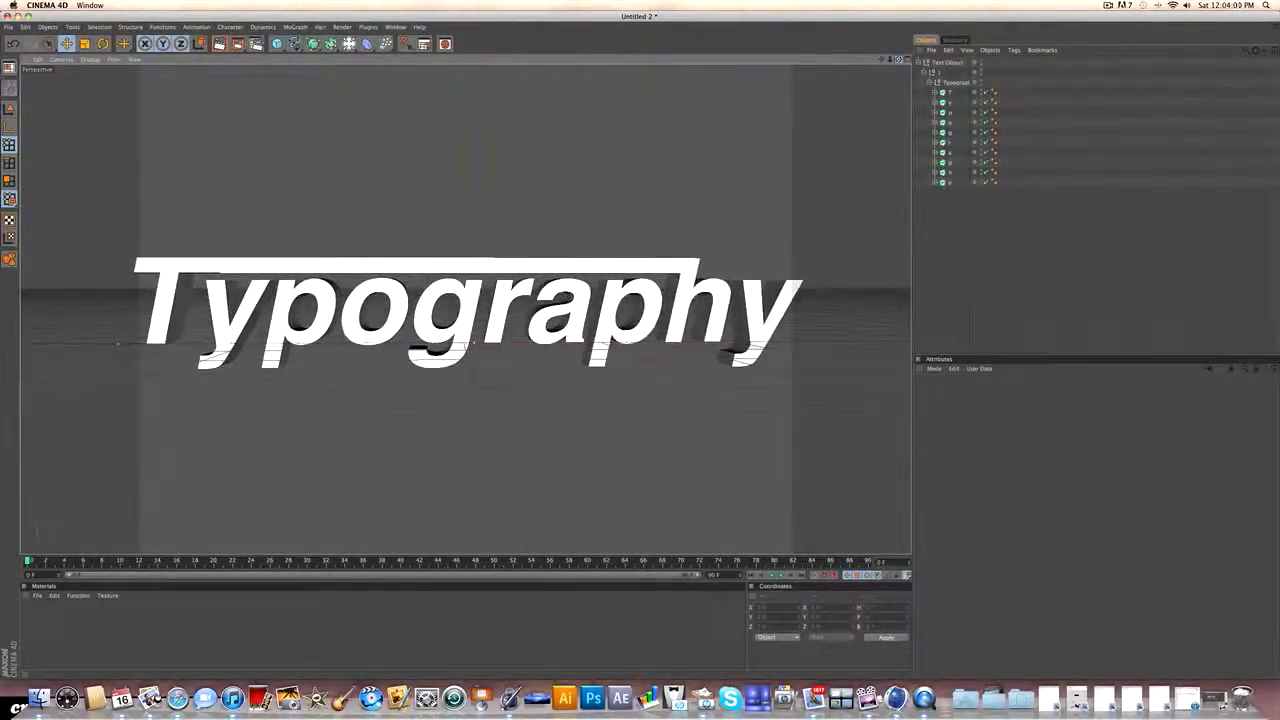
drag(899, 59, 897, 46)
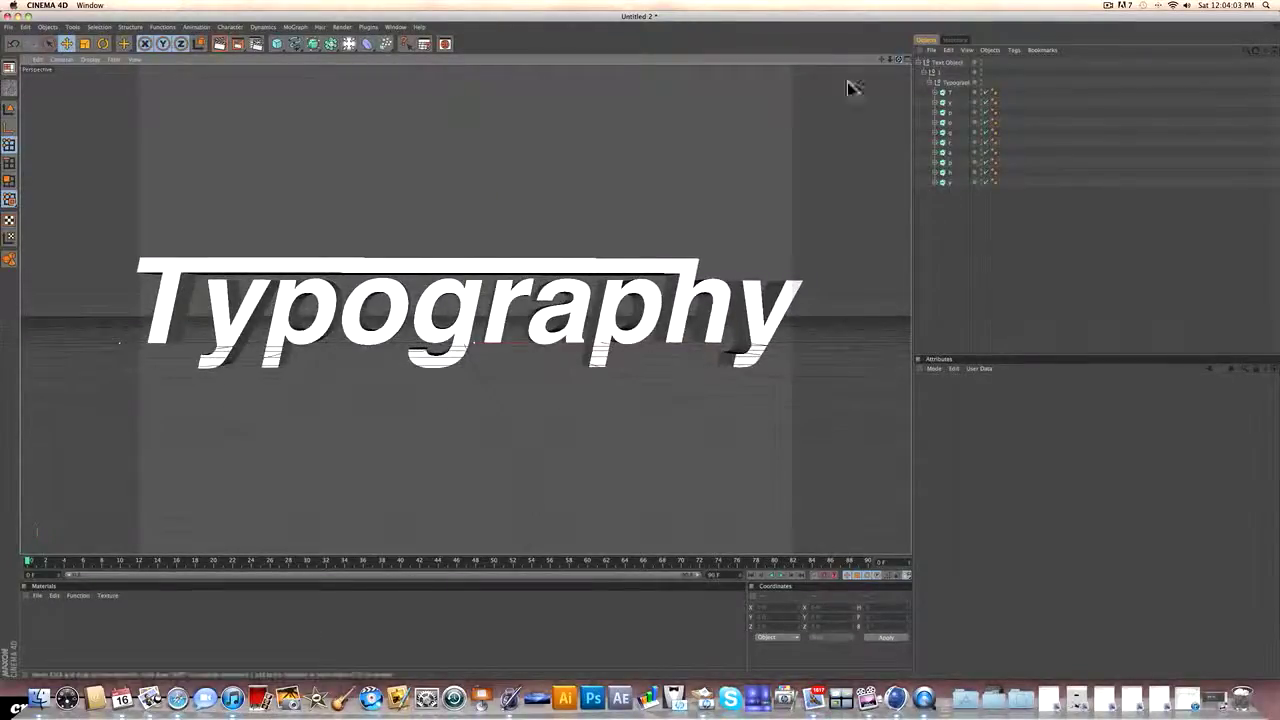
scroll(593, 138, down, 2)
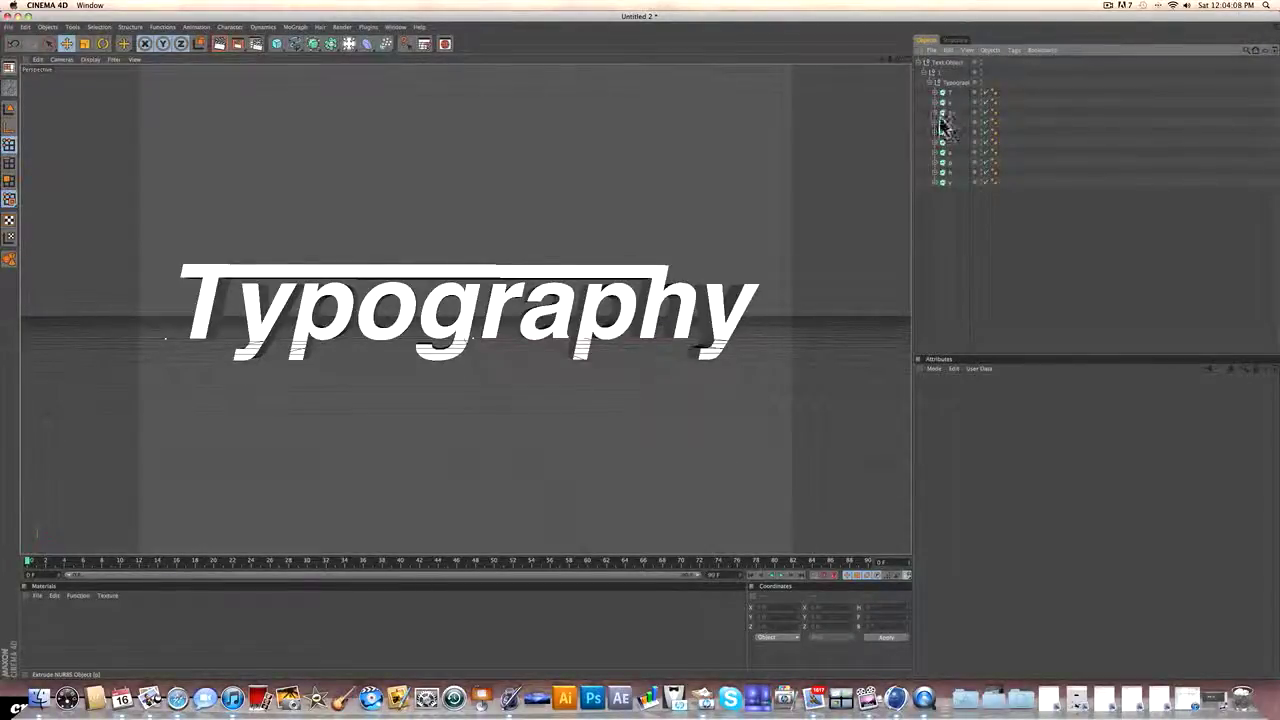
Expand the final letter y, disable its extrusion and select the spline inside it.
click(942, 183)
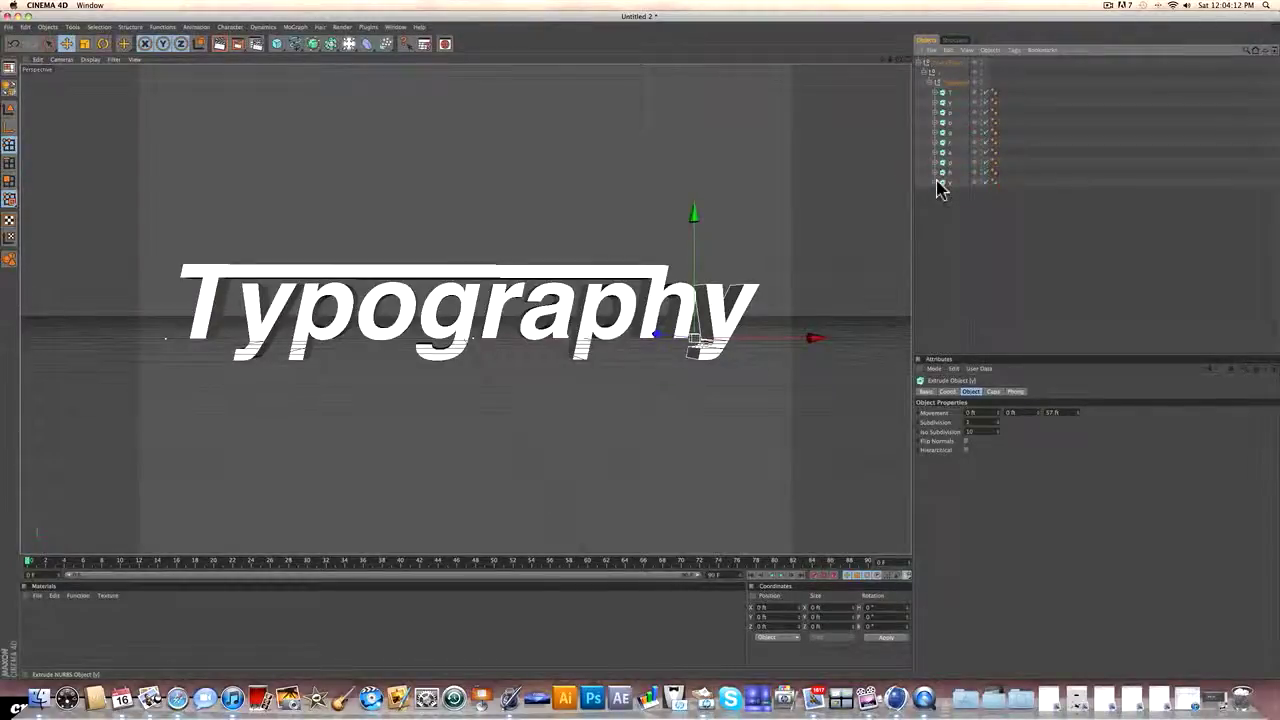
click(938, 191)
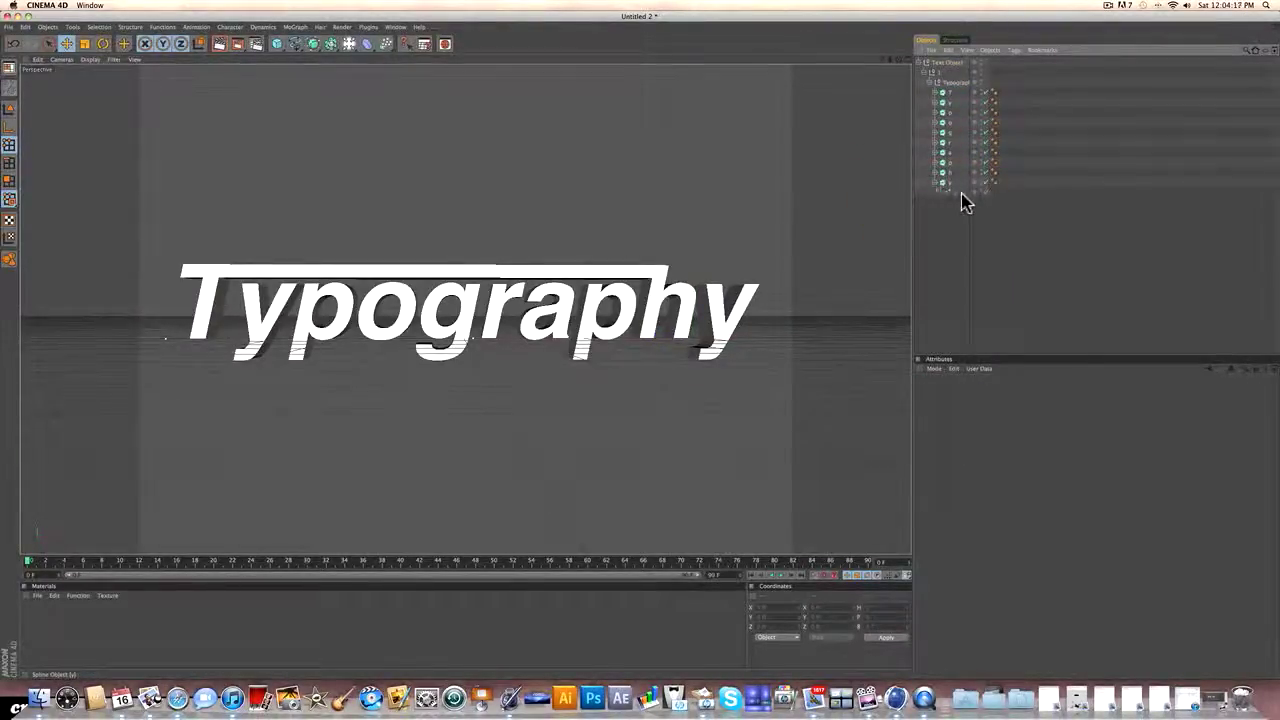
click(956, 194)
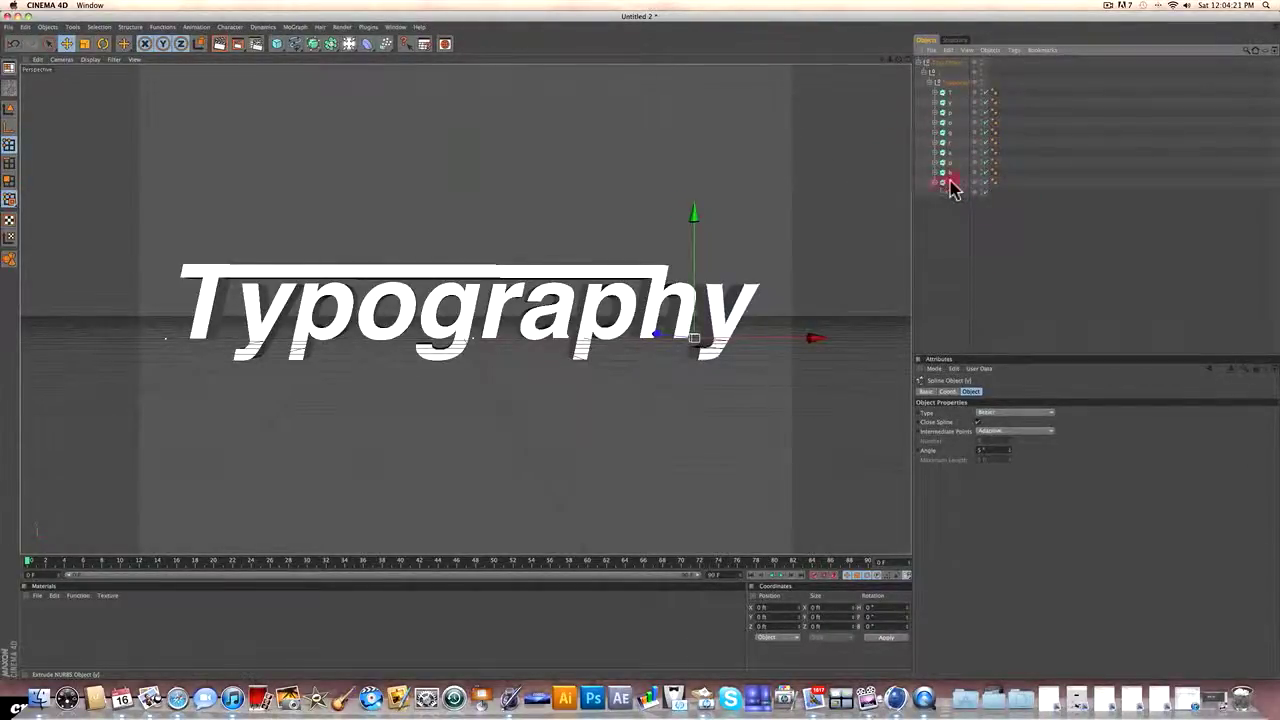
click(951, 182)
click(986, 183)
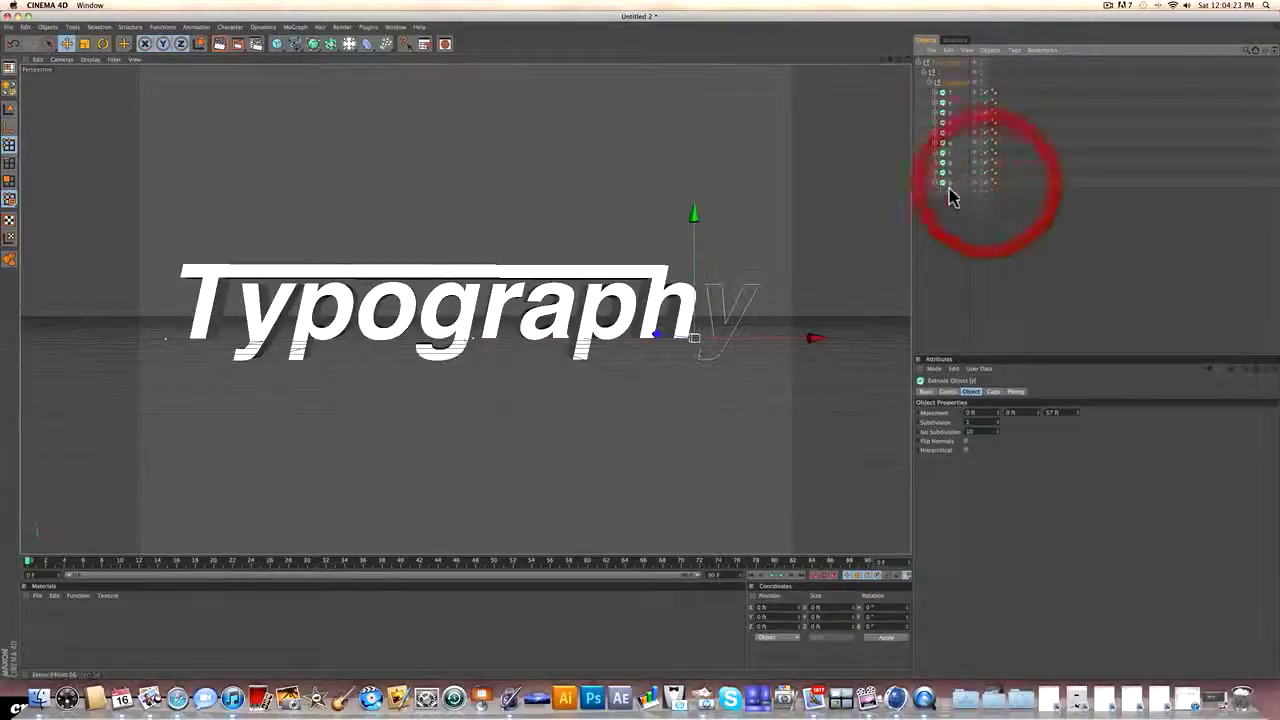
click(953, 194)
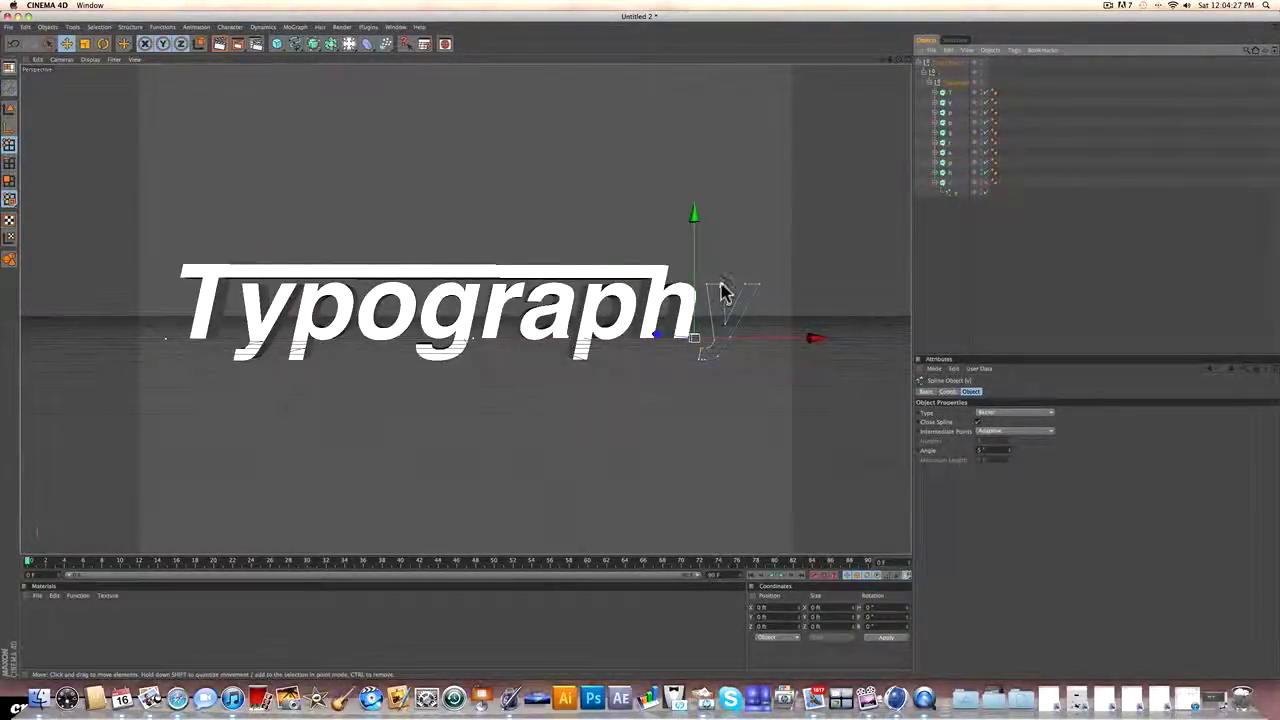
Stretch the final y's tail along negative X by moving its two end points until they reach the stem of the second "p".
drag(700, 338, 728, 285)
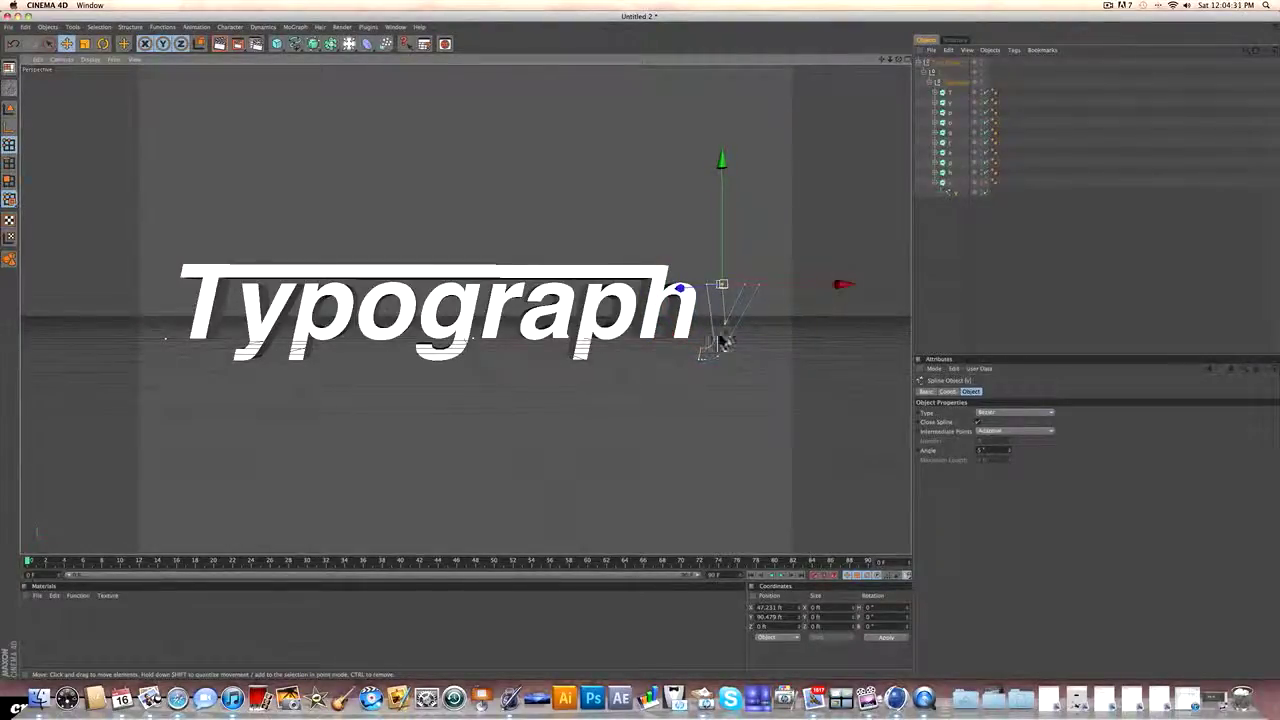
click(699, 361)
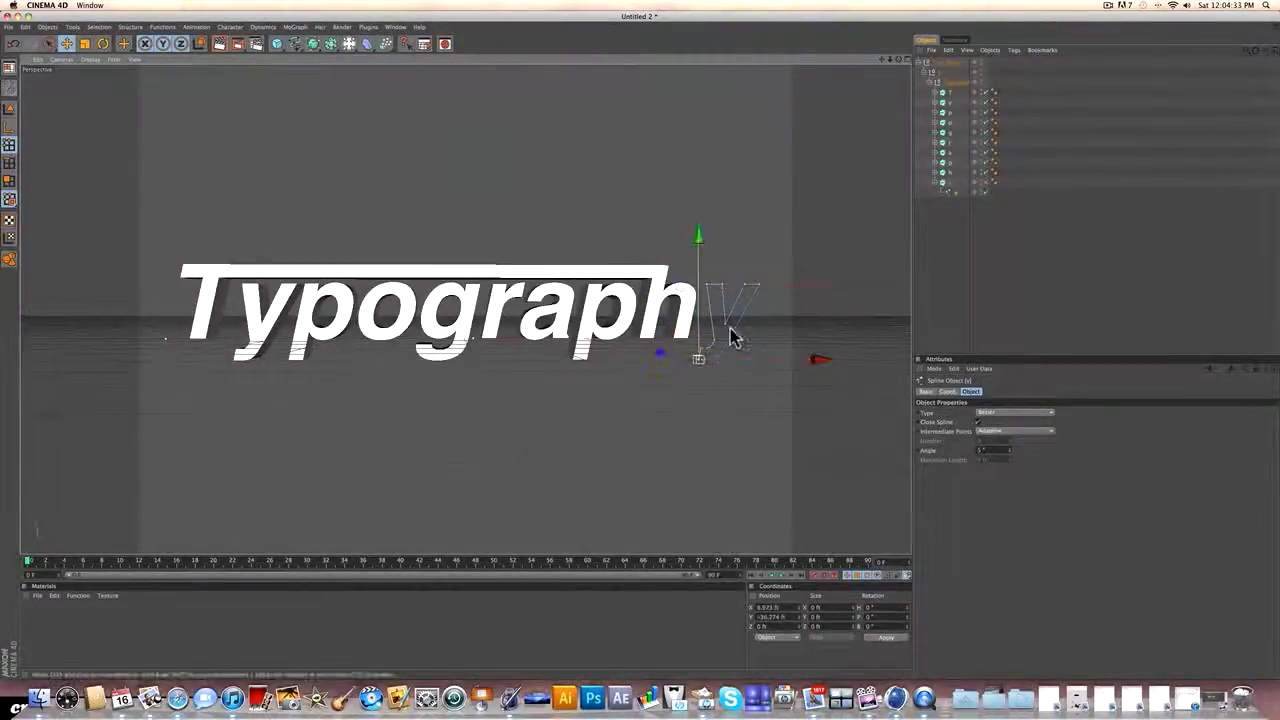
scroll(733, 332, up, 5)
drag(881, 60, 632, 71)
scroll(626, 243, up, 3)
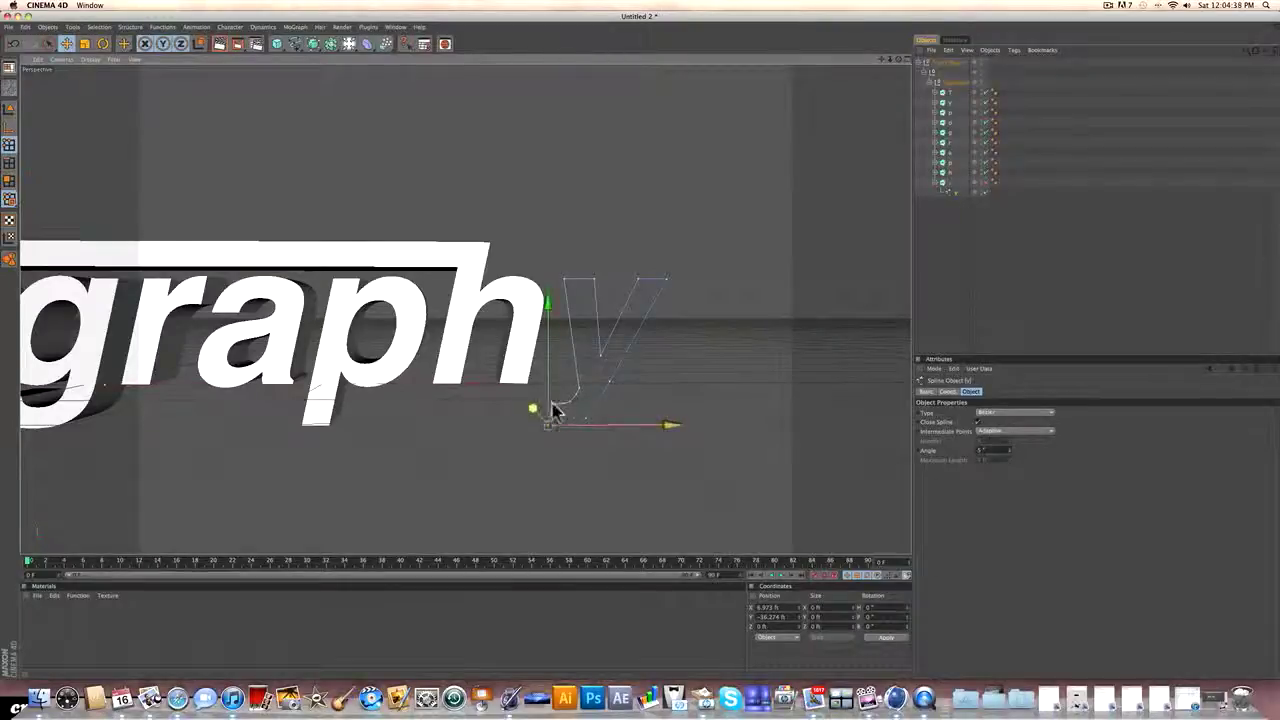
scroll(556, 378, up, 2)
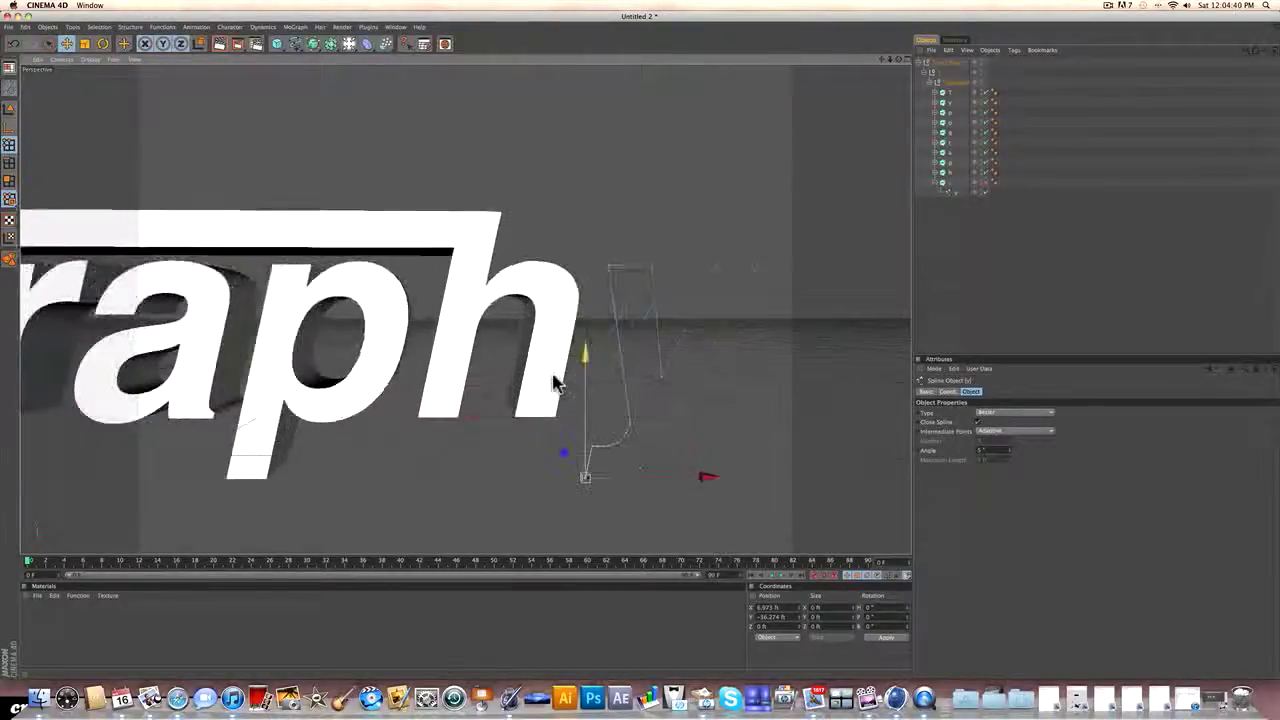
click(592, 445)
drag(628, 468, 395, 468)
drag(475, 463, 350, 463)
Re-enable the final y's extrusion, collapse its hierarchy and clear the selection.
scroll(632, 465, down, 4)
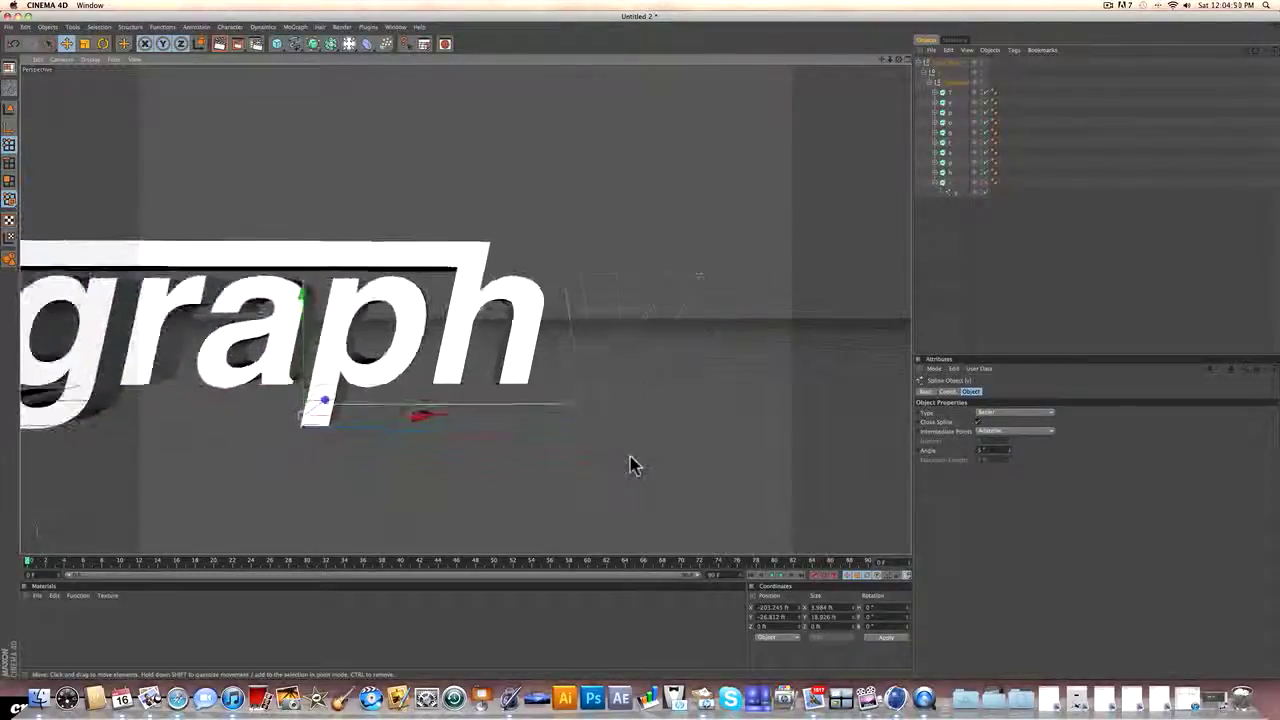
scroll(632, 465, down, 4)
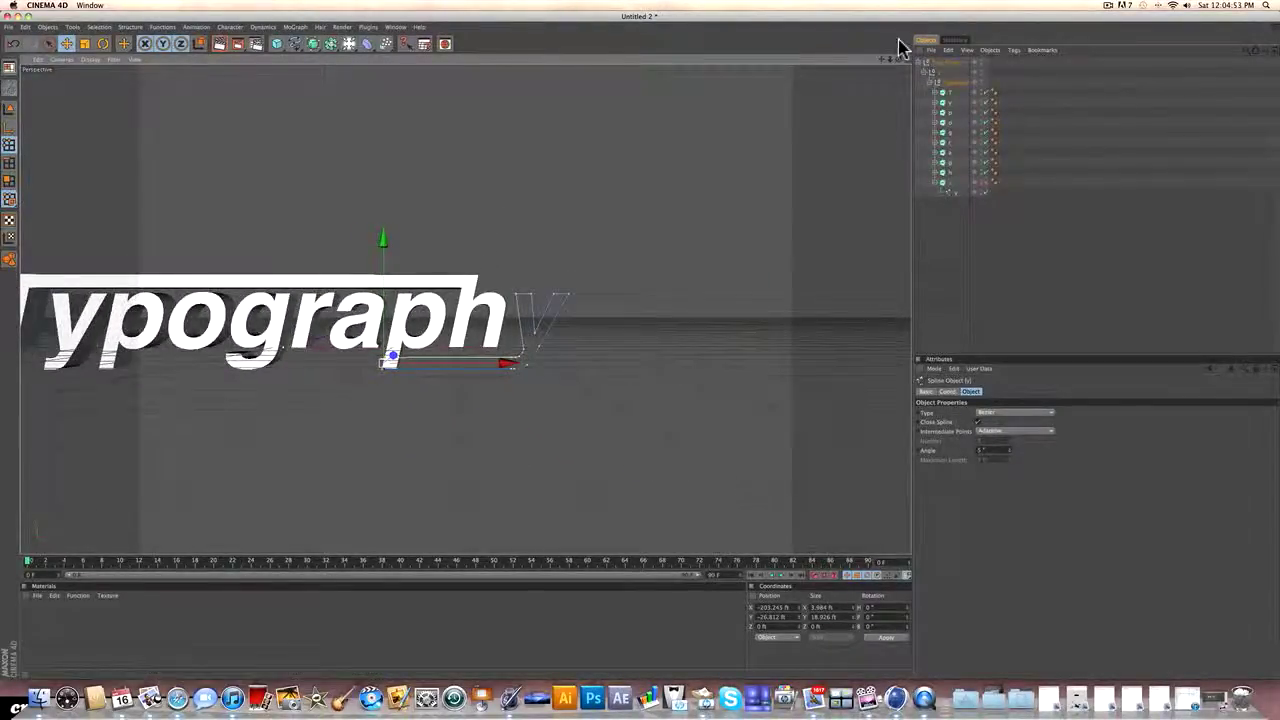
drag(878, 66, 896, 38)
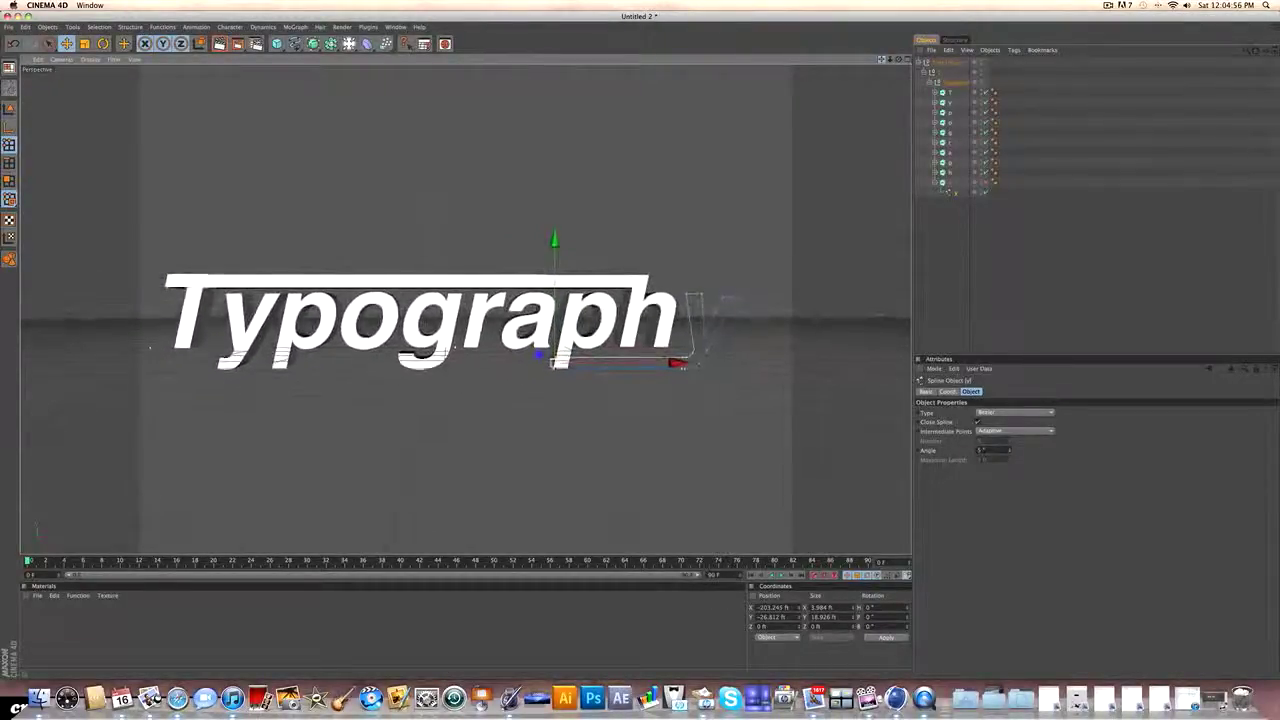
click(985, 182)
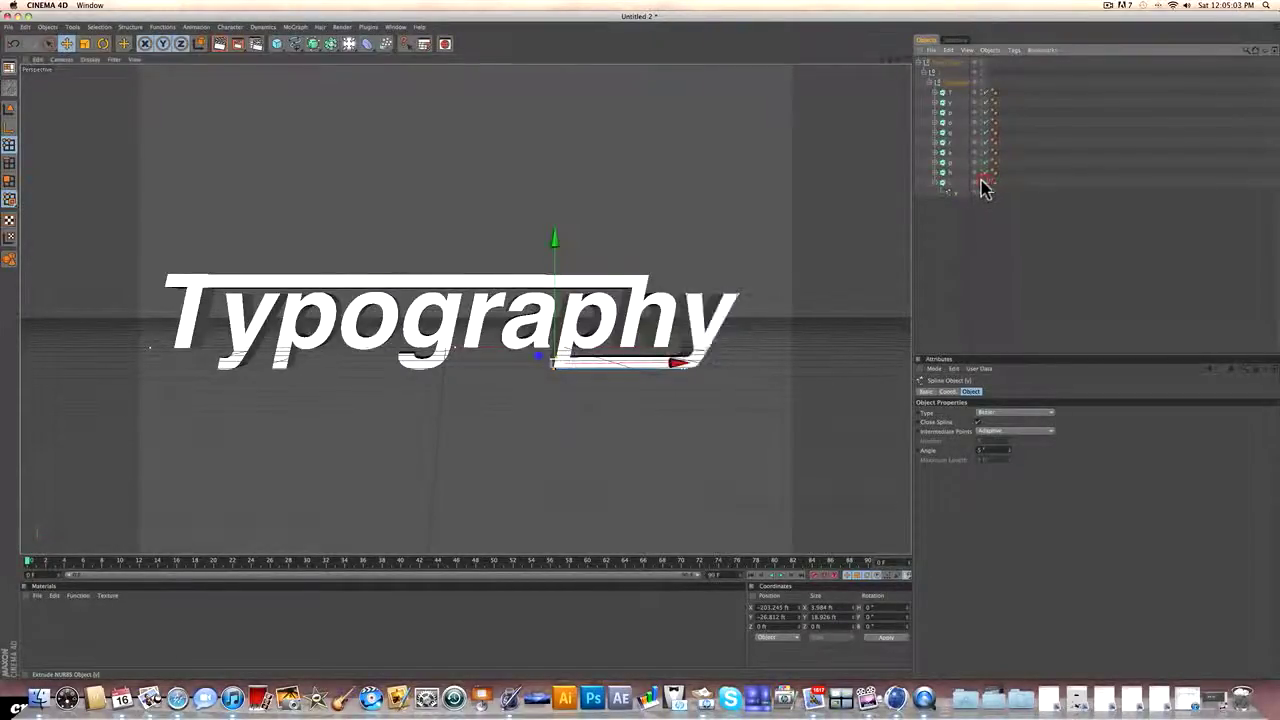
click(935, 183)
click(979, 234)
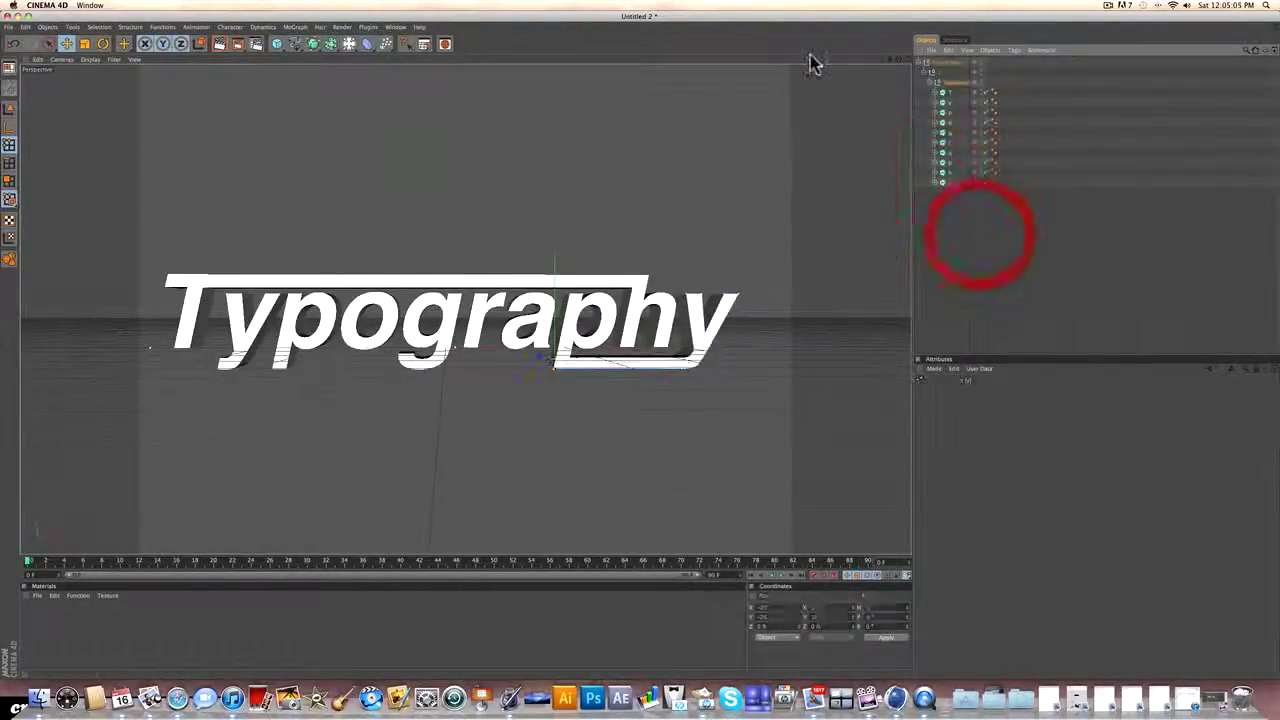
mouse_move(899, 59)
mouse_down()
mouse_move(870, 100)
mouse_move(894, 62)
mouse_move(889, 94)
mouse_move(894, 64)
mouse_move(870, 97)
mouse_move(900, 63)
mouse_up()
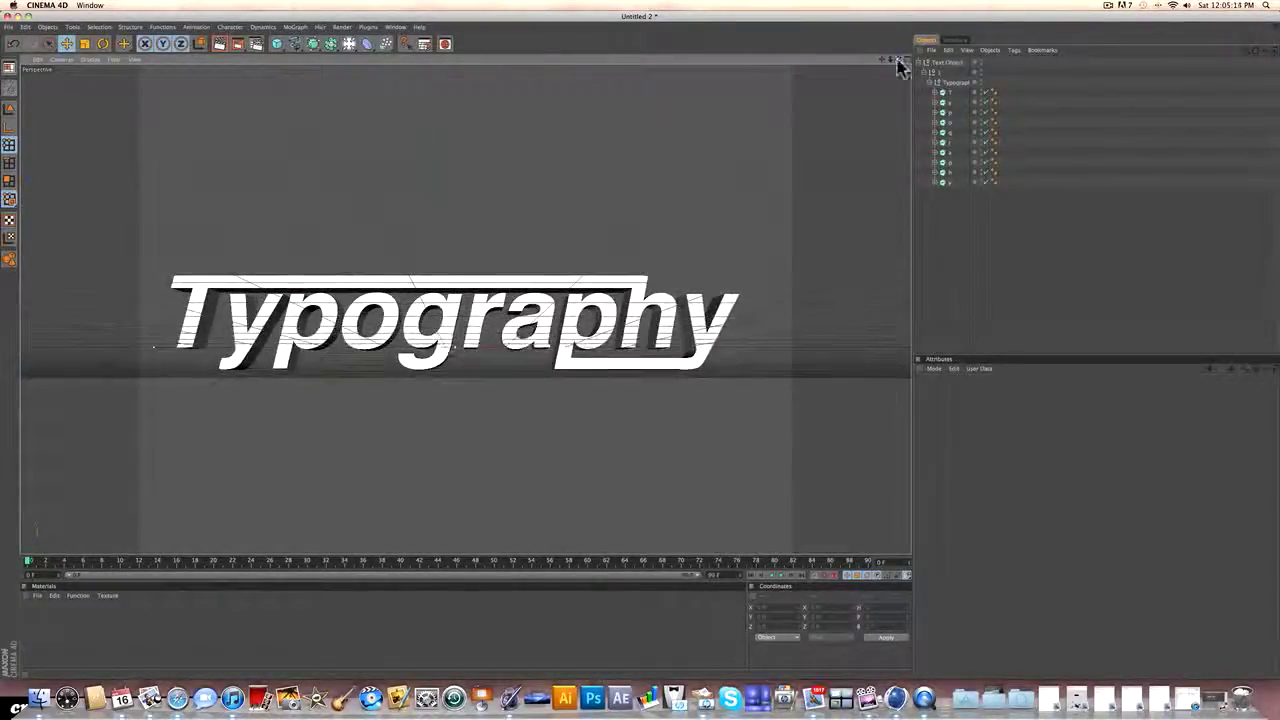
Expand the first letter p, select its spline and disable the letter's extrusion.
click(948, 118)
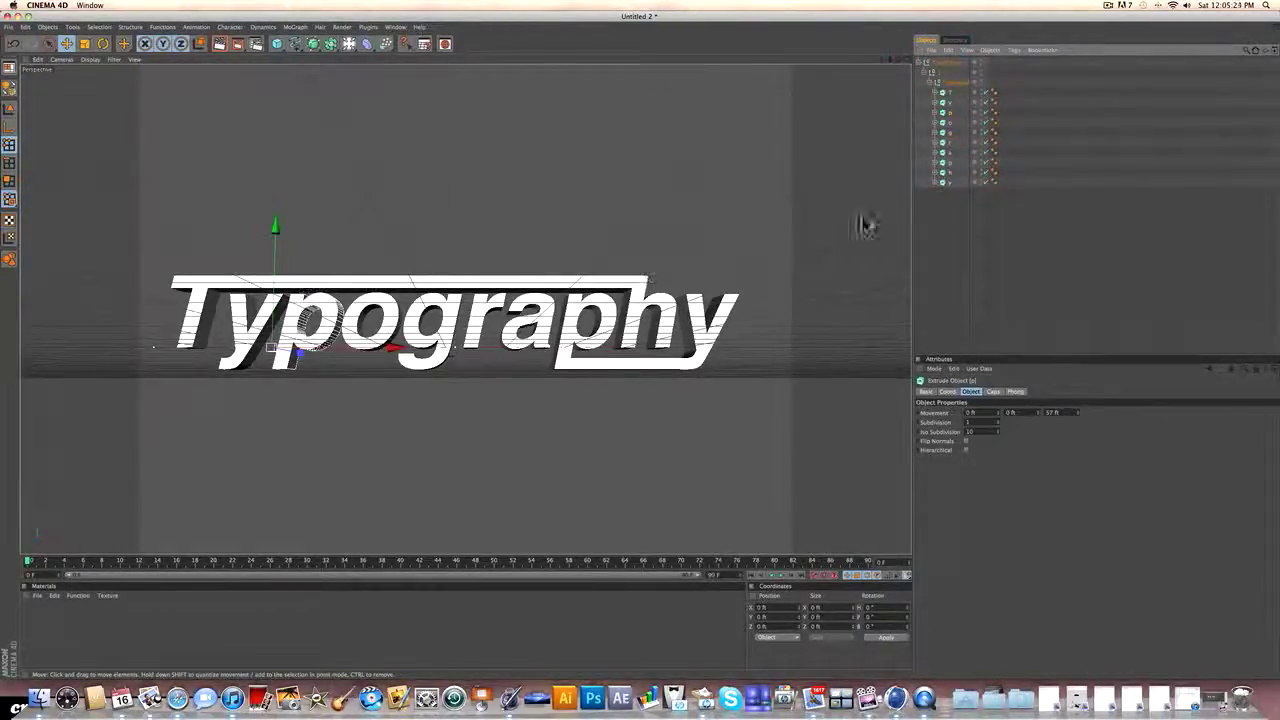
click(935, 113)
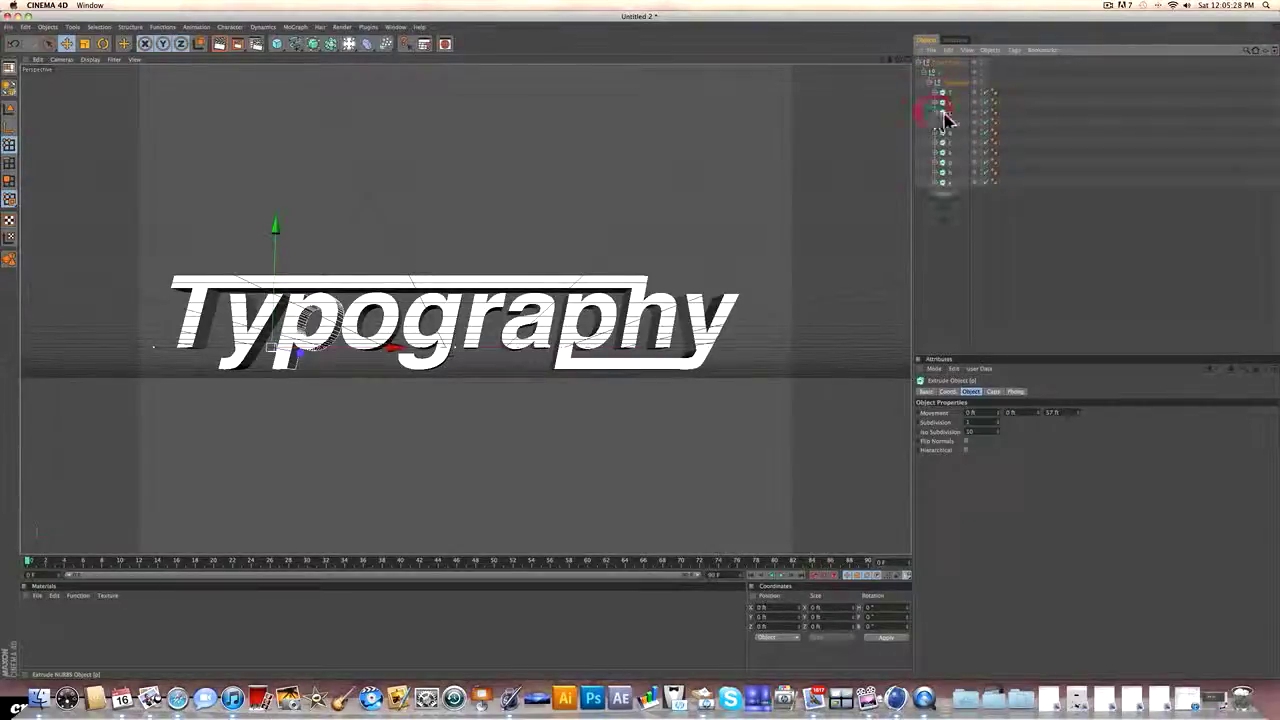
click(948, 122)
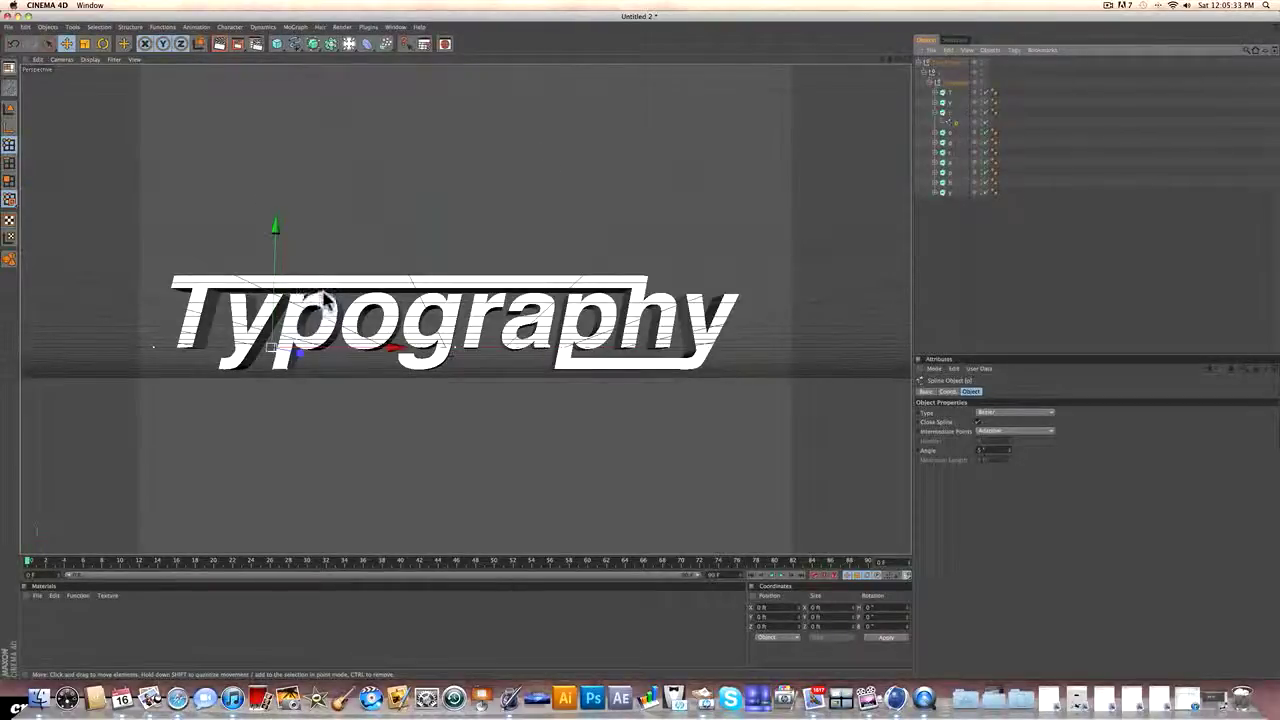
click(985, 115)
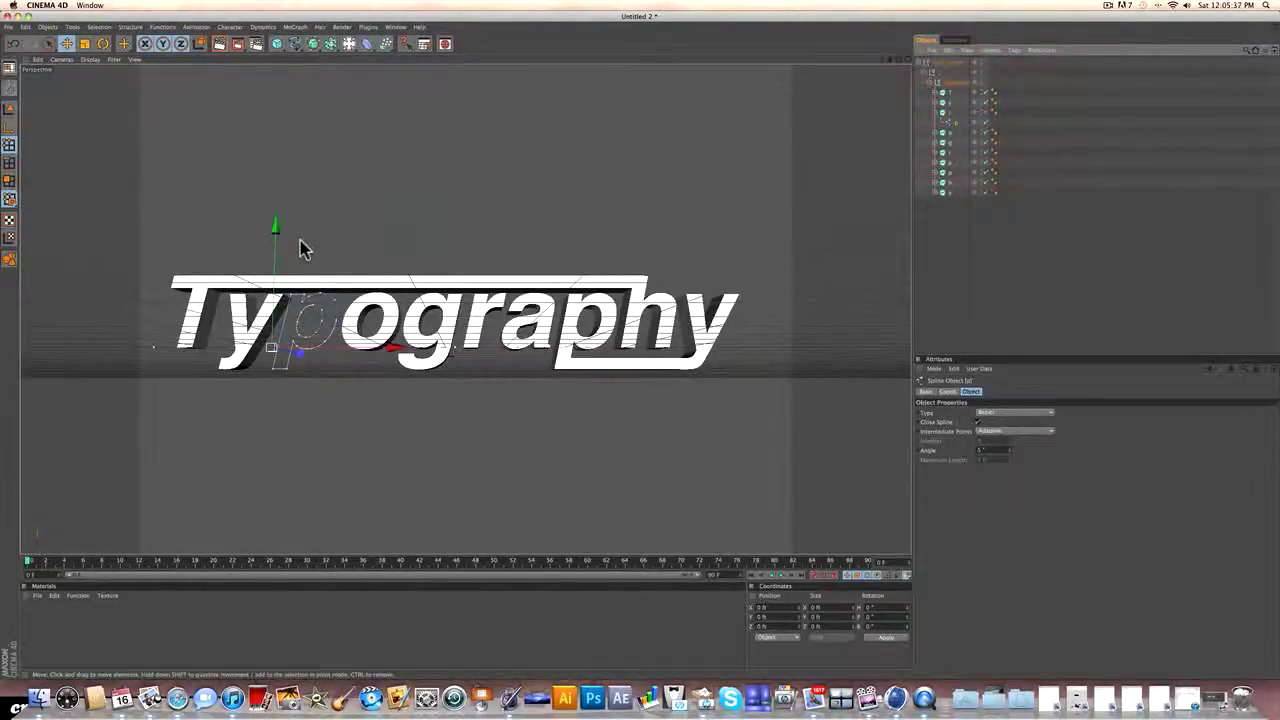
Raise the two top points of the first p's stem until they overlap the T's stretched crossbar, keeping the stem's slant.
scroll(300, 246, up, 3)
scroll(306, 238, up, 1)
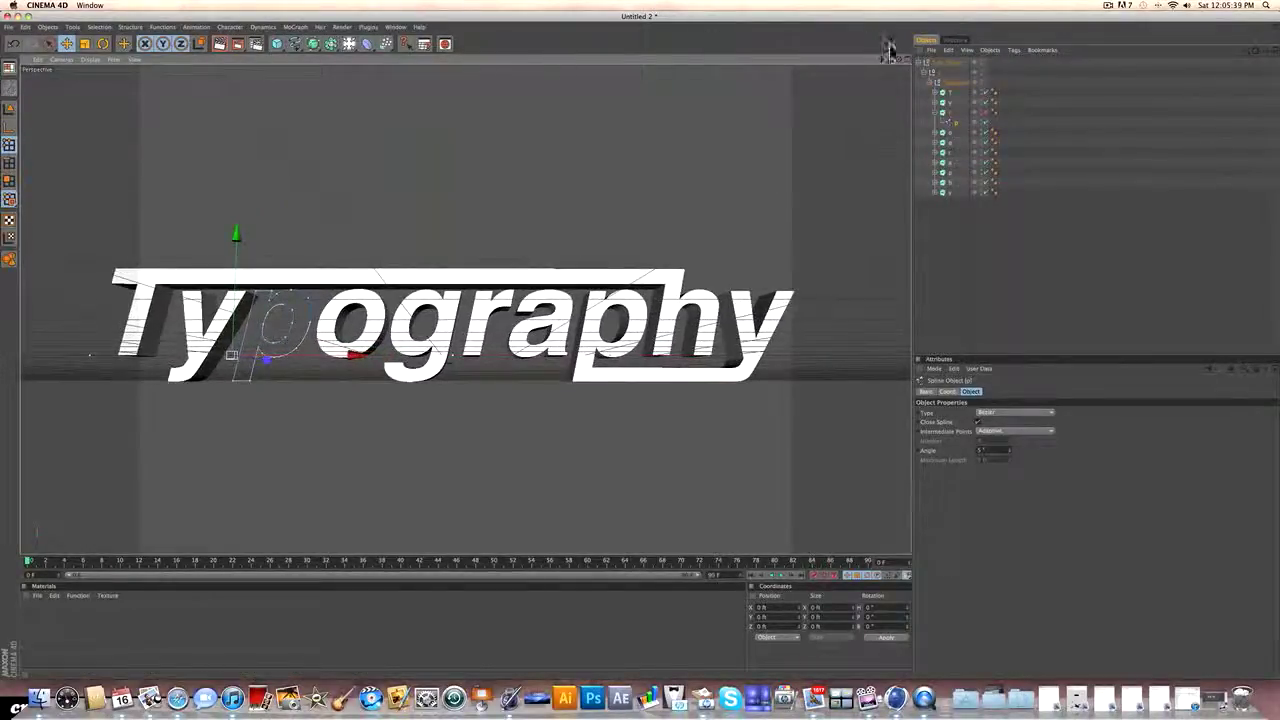
drag(882, 60, 1058, 68)
scroll(454, 220, up, 5)
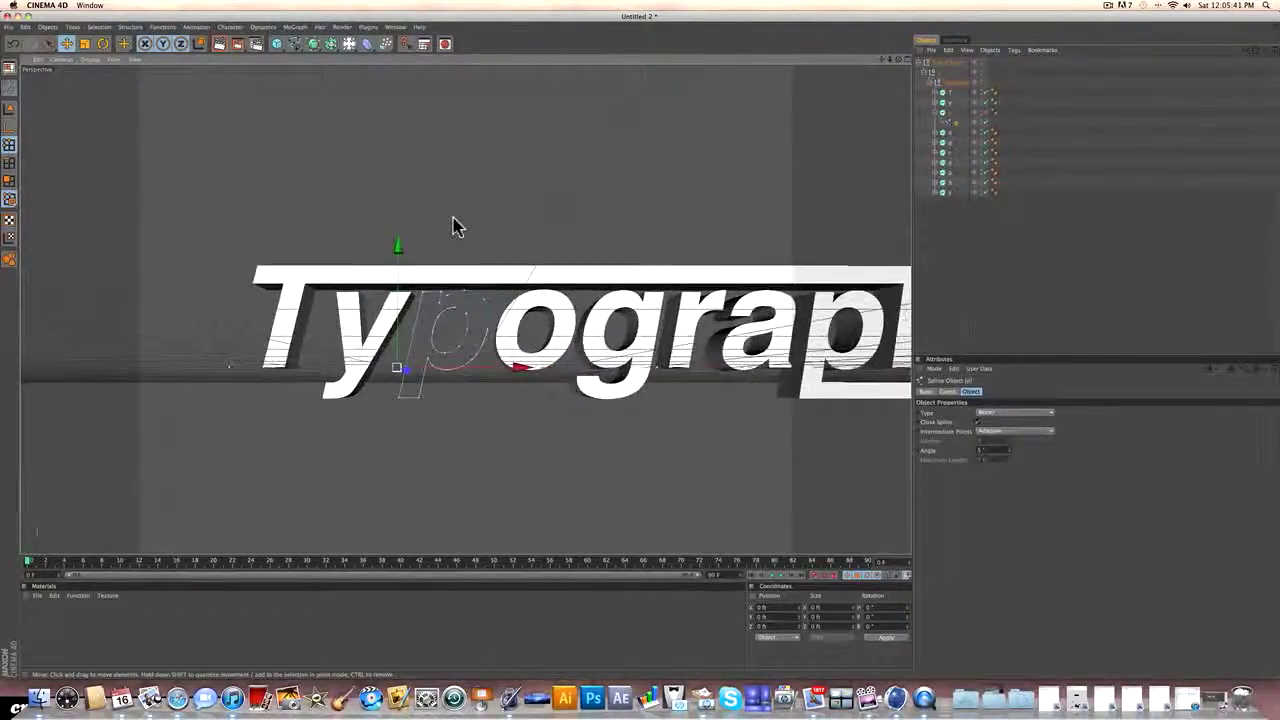
scroll(451, 224, up, 4)
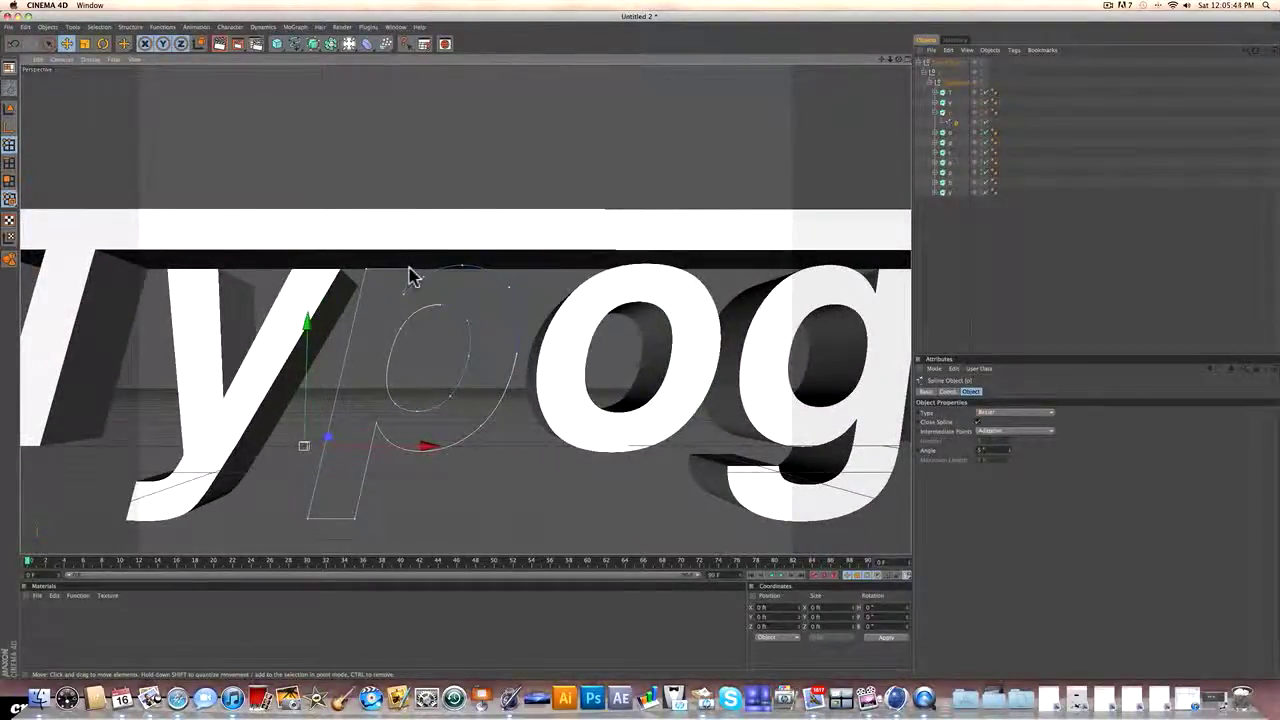
click(409, 270)
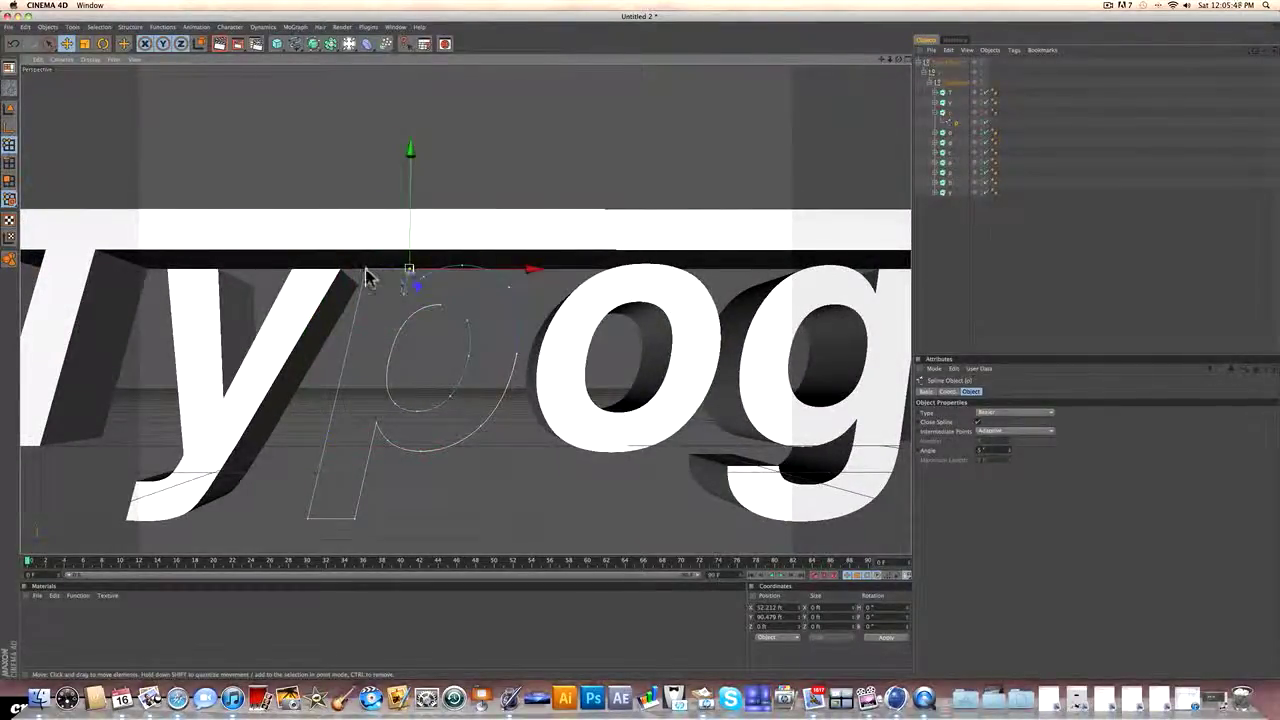
shift+click(366, 269)
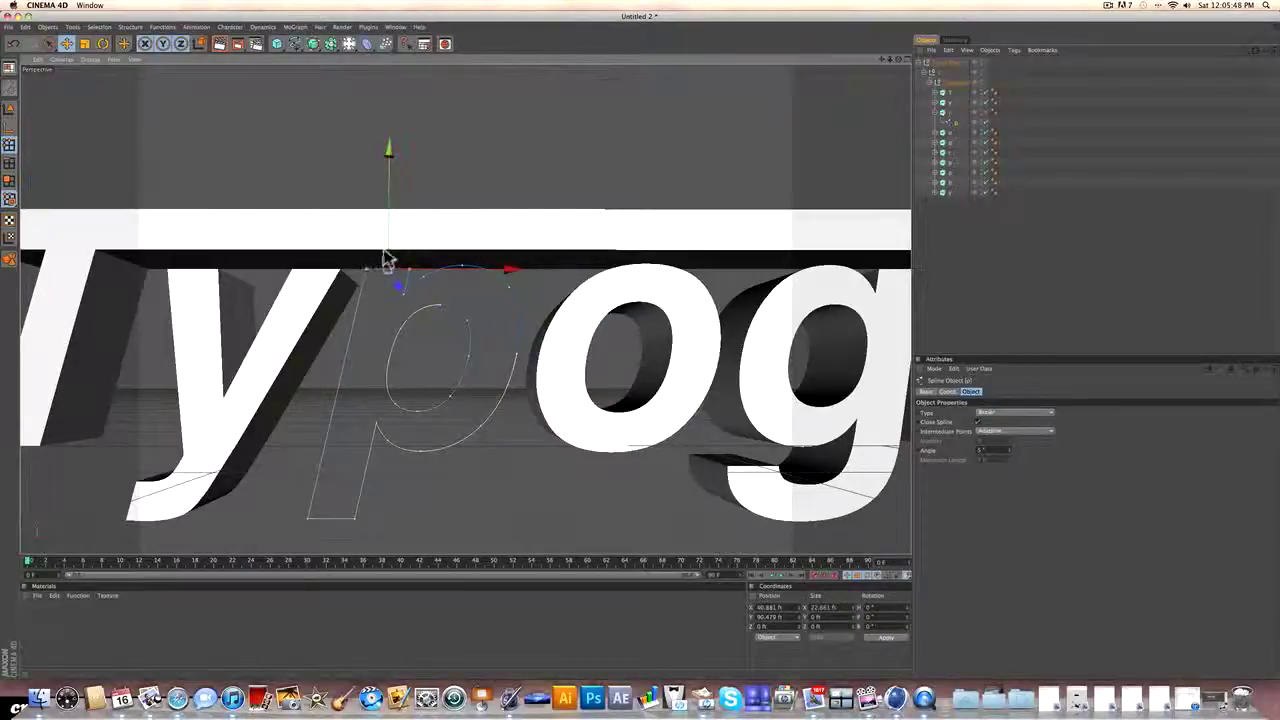
drag(386, 250, 387, 202)
key(super+z)
drag(393, 278, 403, 262)
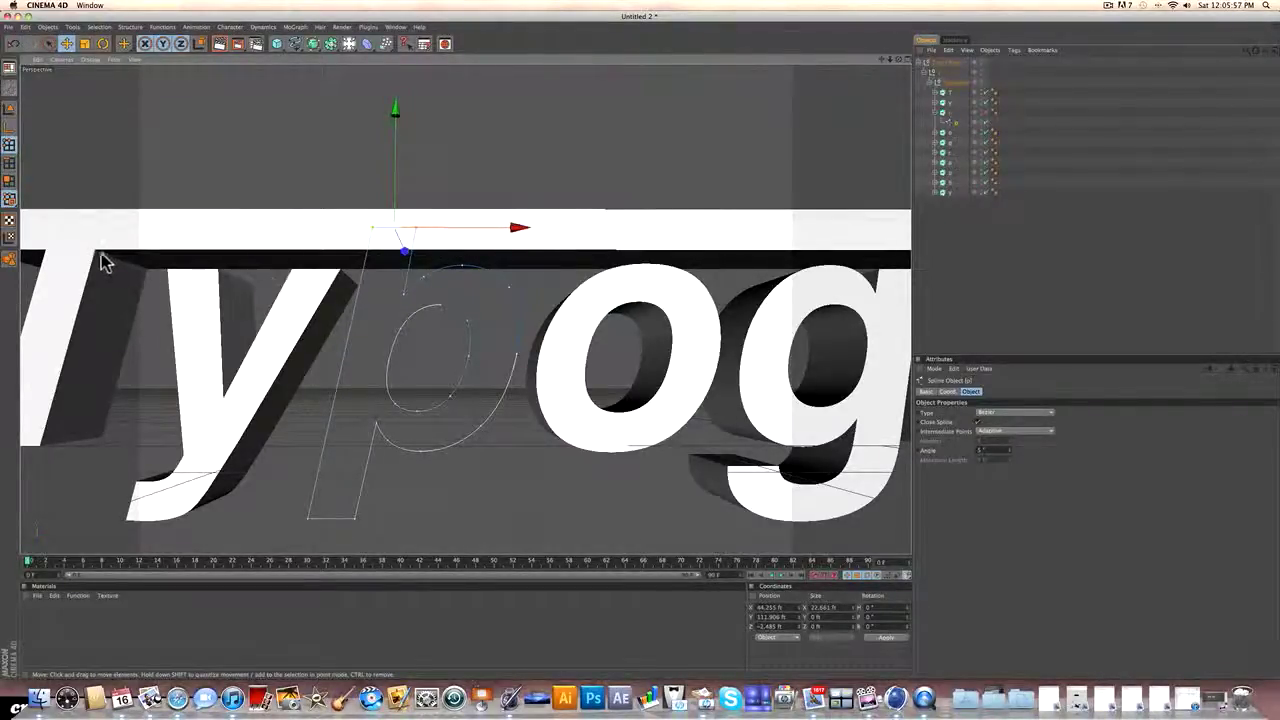
Re-enable the first p's extrusion, collapse its hierarchy, clear the selection and review the whole word.
click(985, 110)
click(935, 112)
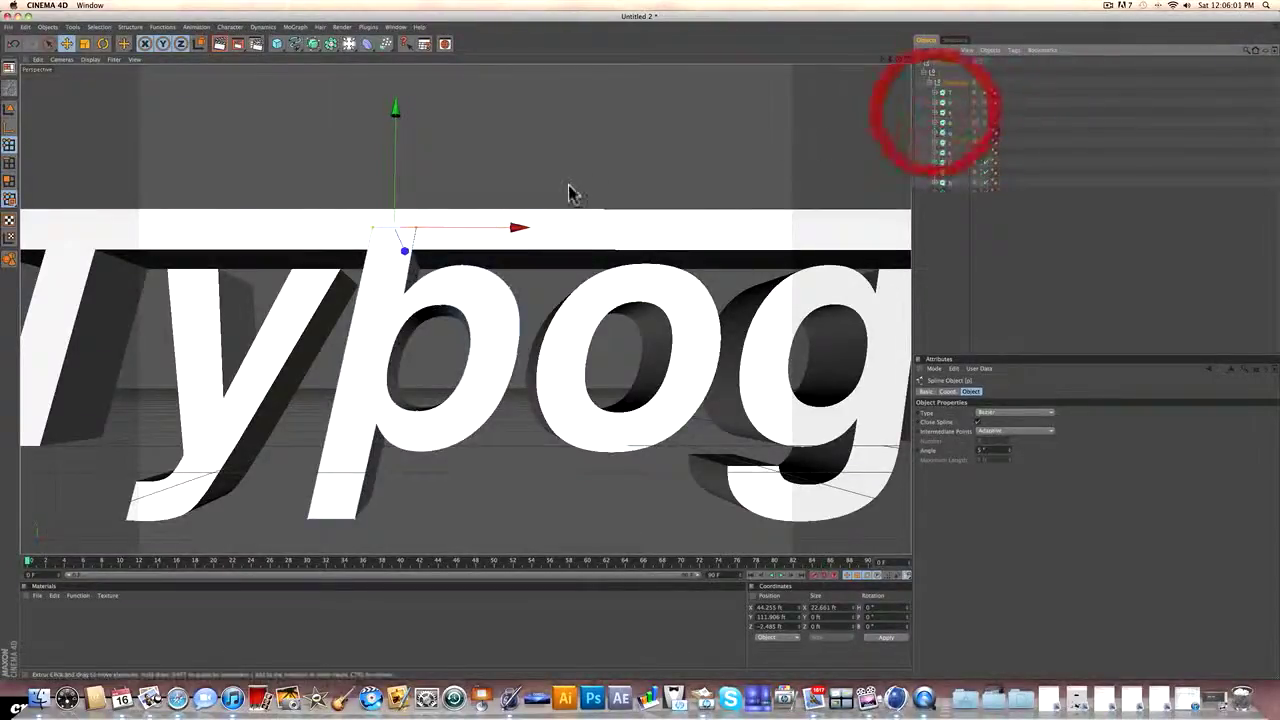
scroll(568, 185, down, 10)
click(983, 296)
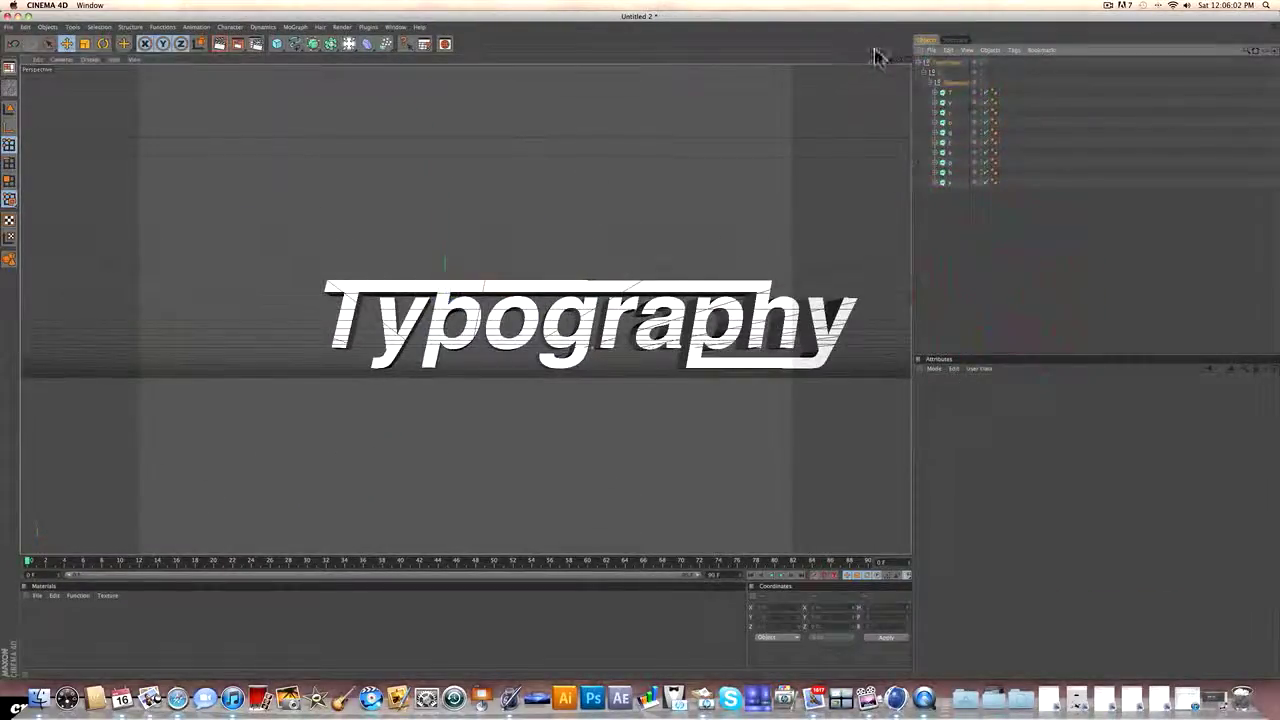
drag(881, 60, 773, 48)
mouse_move(897, 65)
mouse_down()
mouse_move(950, 95)
mouse_move(899, 60)
mouse_move(988, 55)
mouse_move(902, 50)
mouse_move(890, 84)
mouse_move(903, 79)
mouse_move(895, 49)
mouse_up()
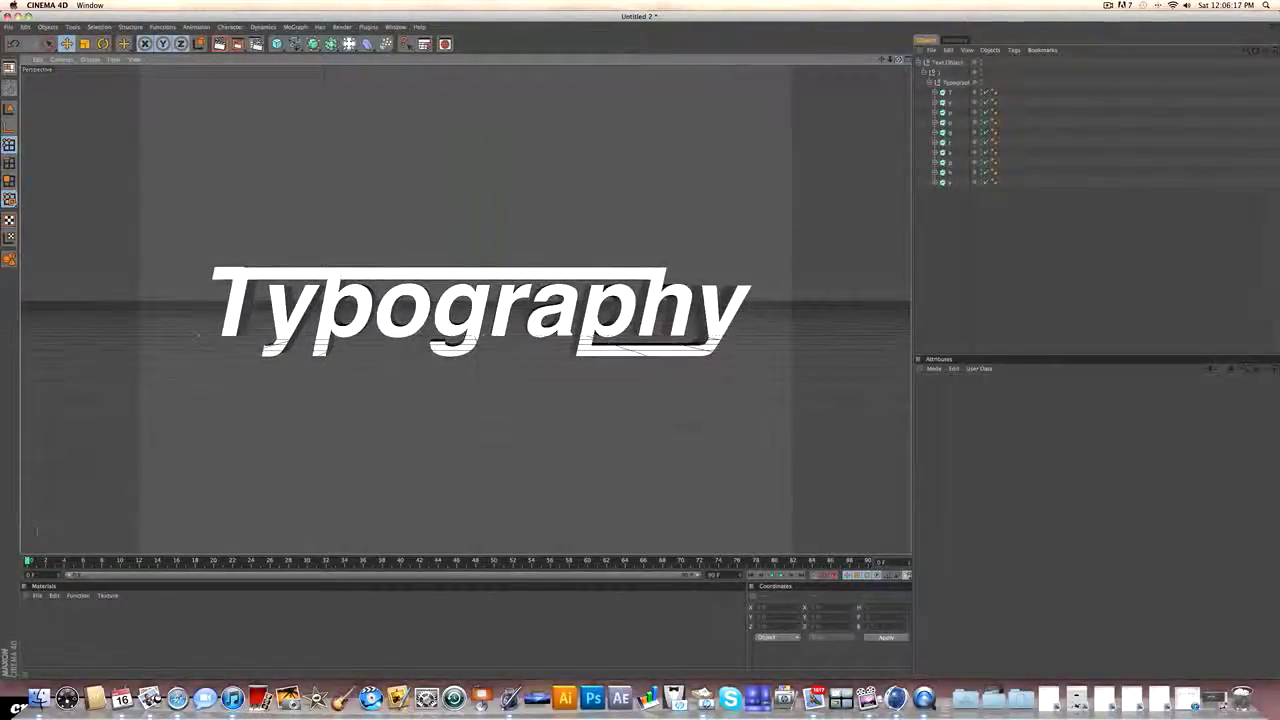